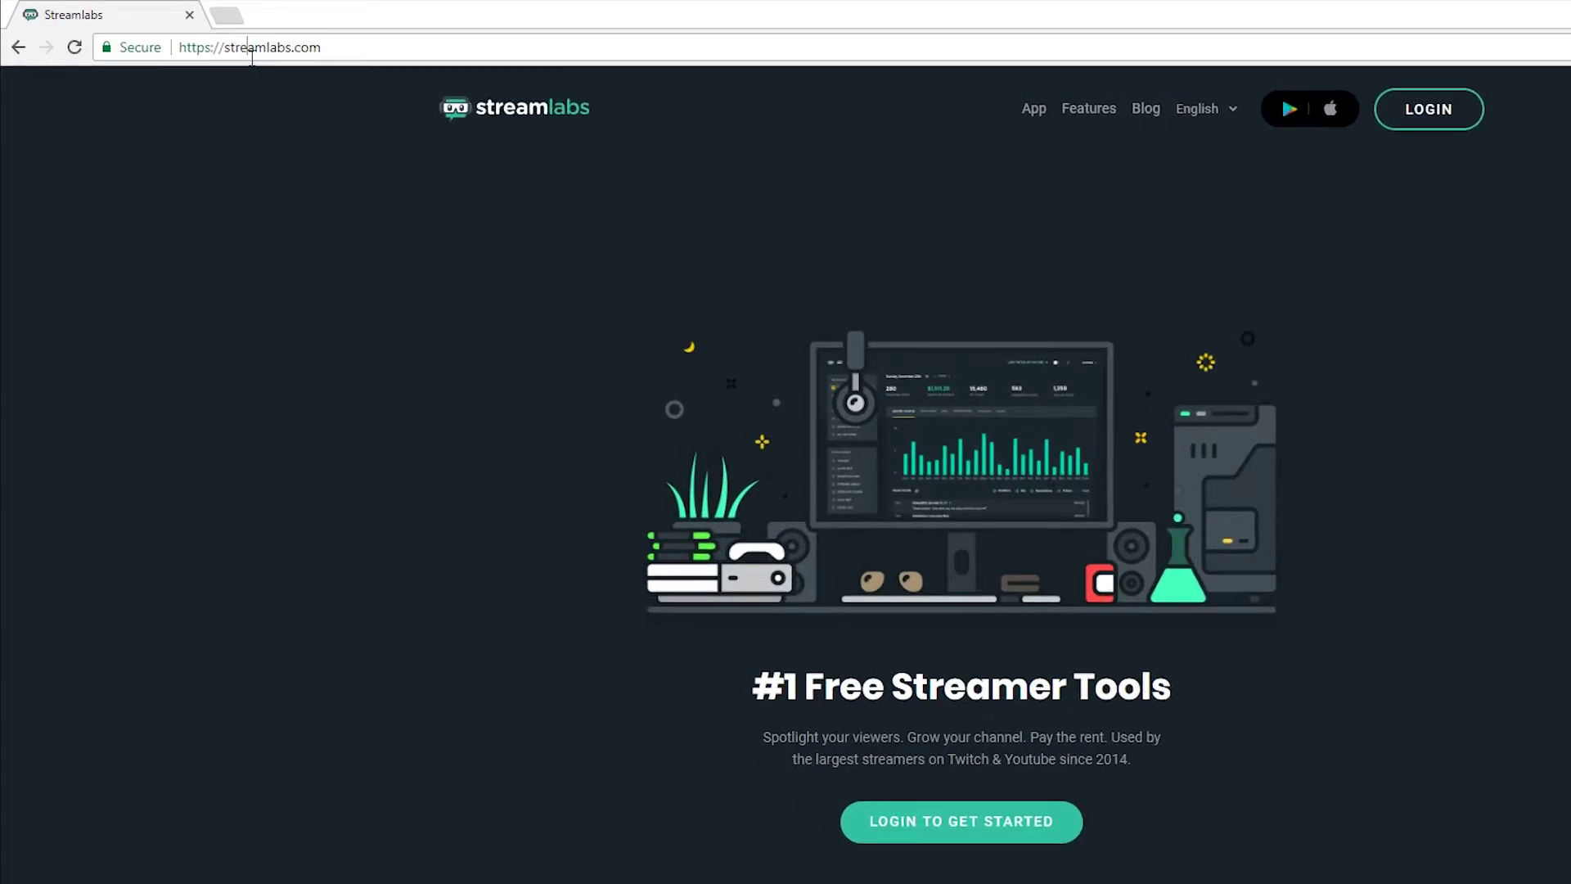
# Sign in to Streamlabs with Twitch and land on the account dashboard
pyautogui.click(252, 49)
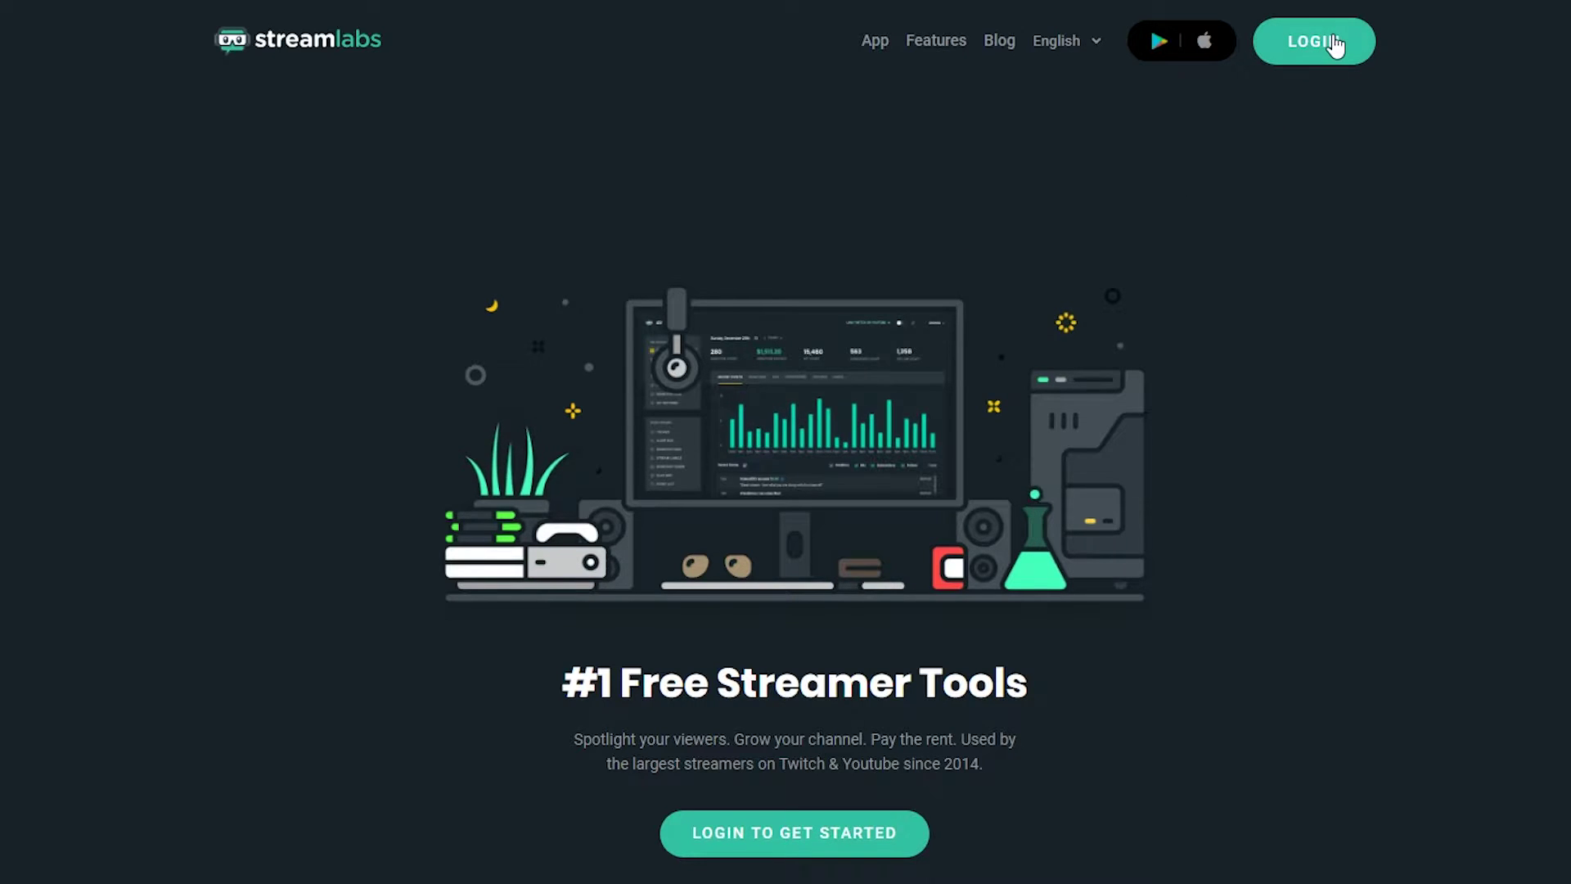
pyautogui.click(810, 829)
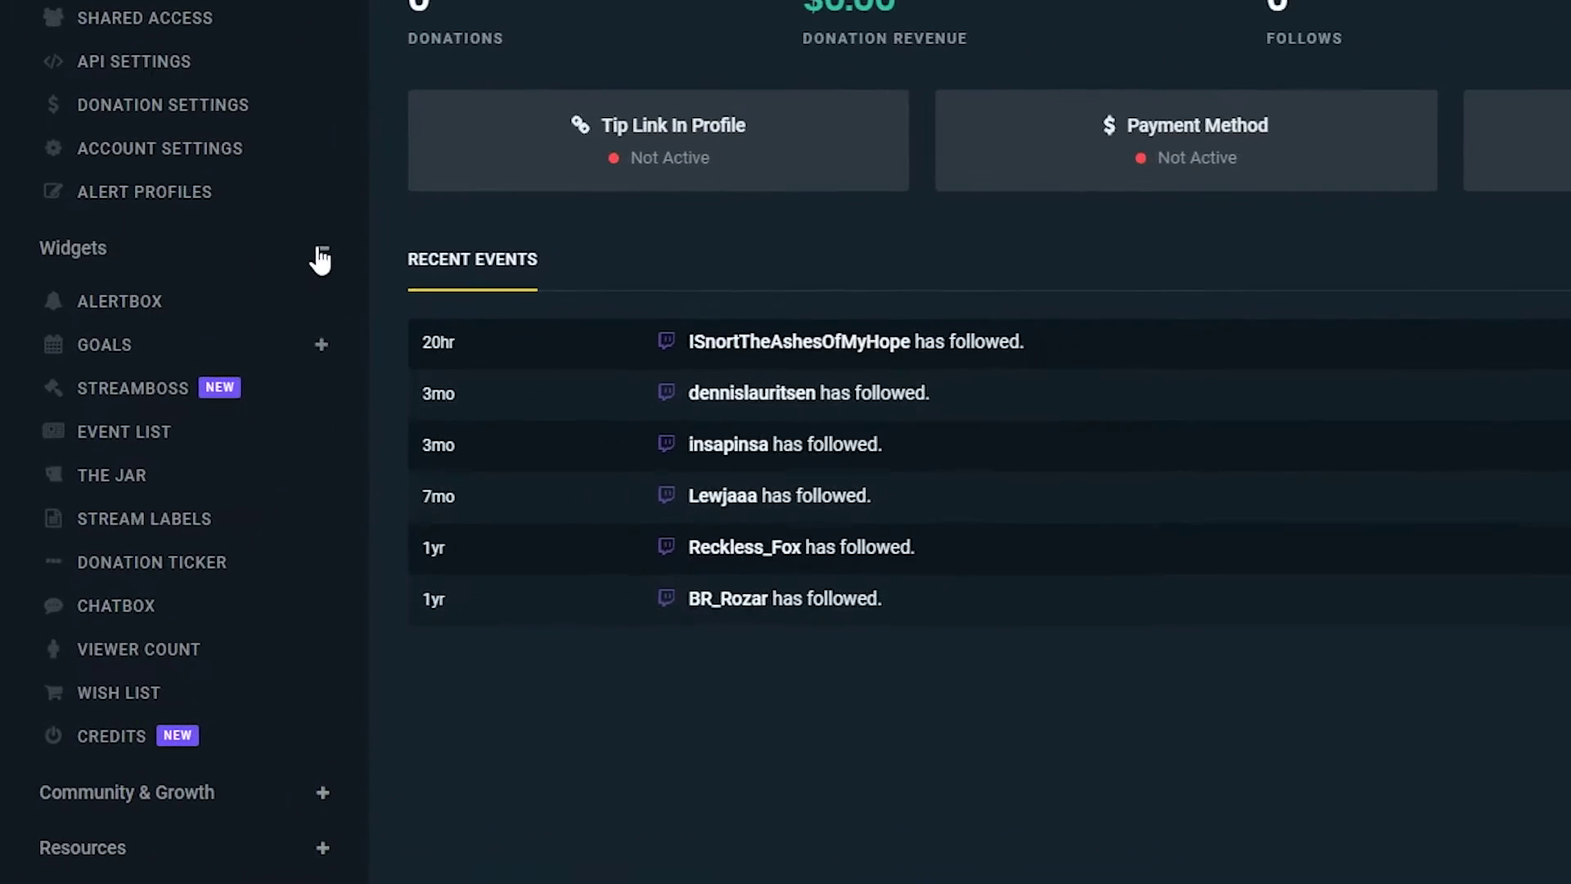
# Open The Jar widget settings and choose the beer mug as the jar image
pyautogui.click(196, 438)
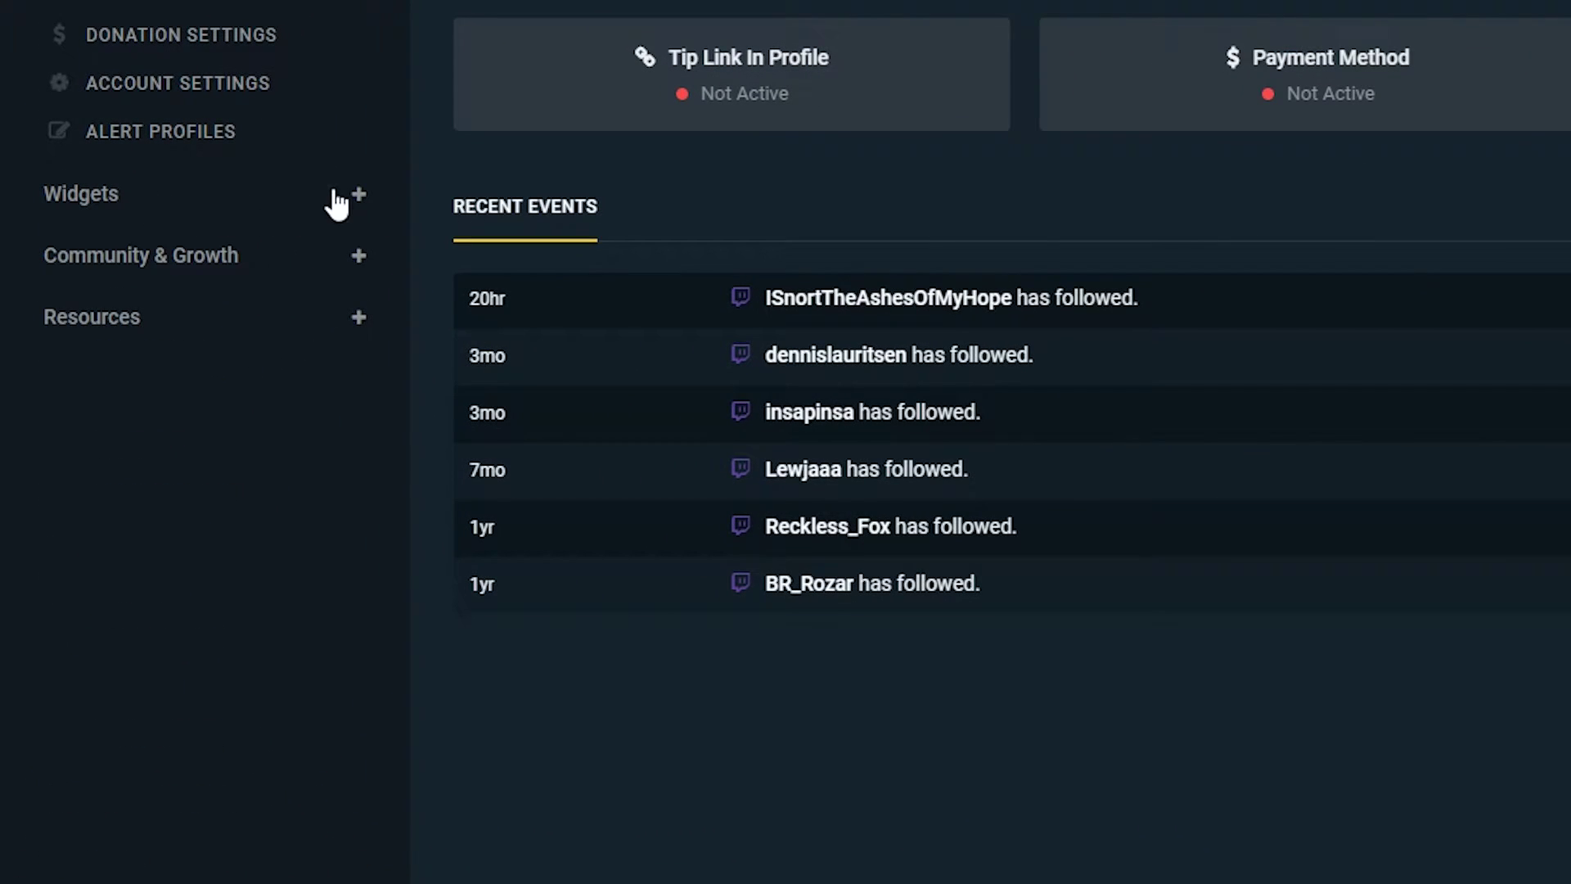
pyautogui.click(360, 196)
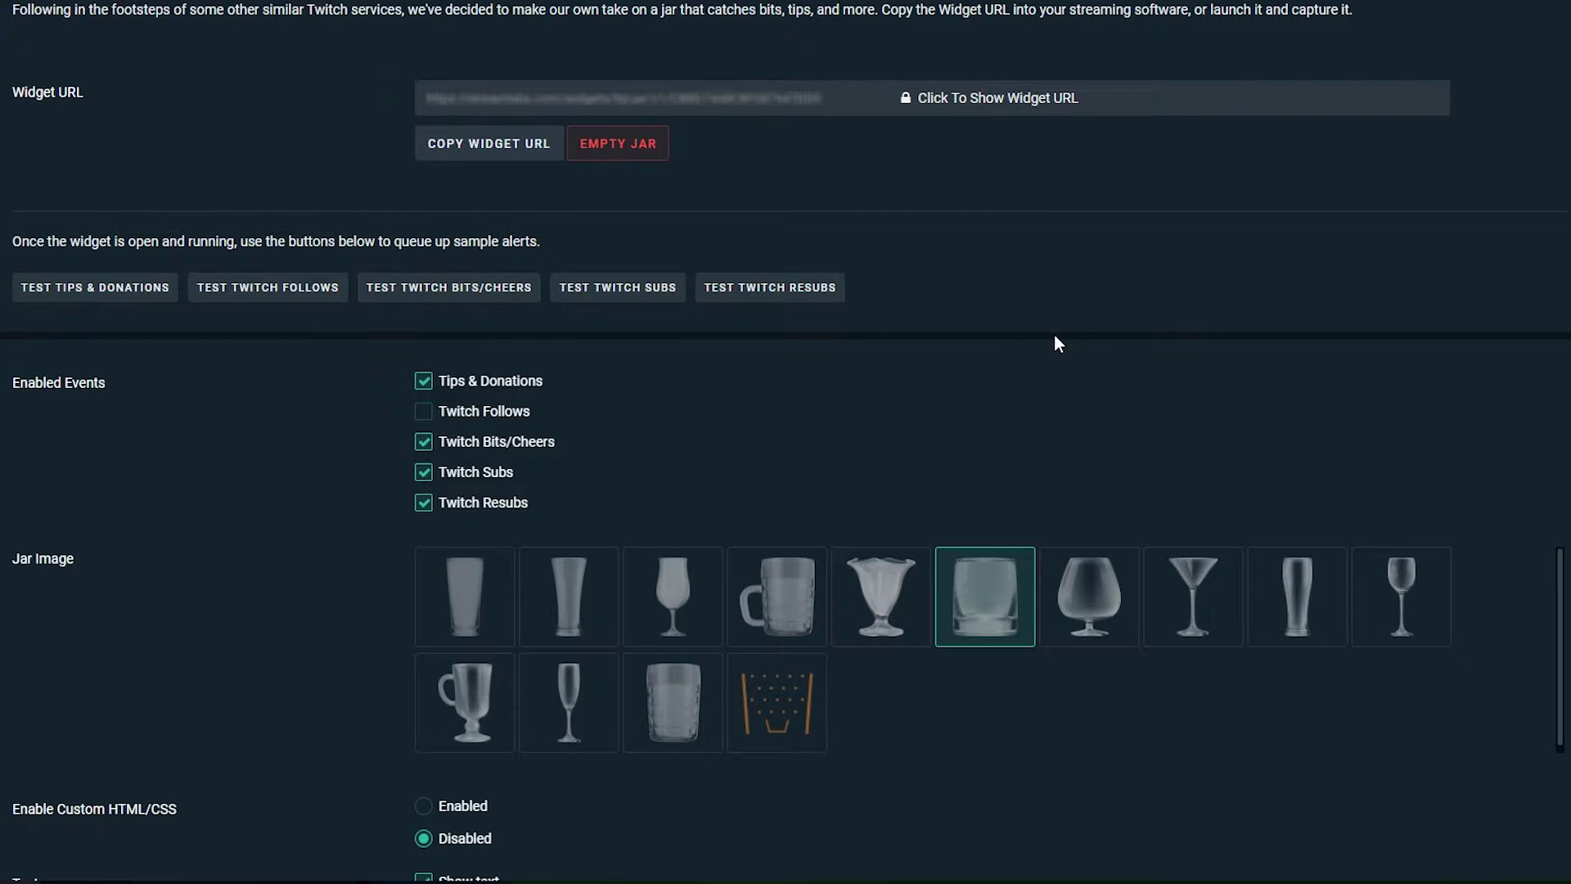
pyautogui.scroll(-3, 1056, 342)
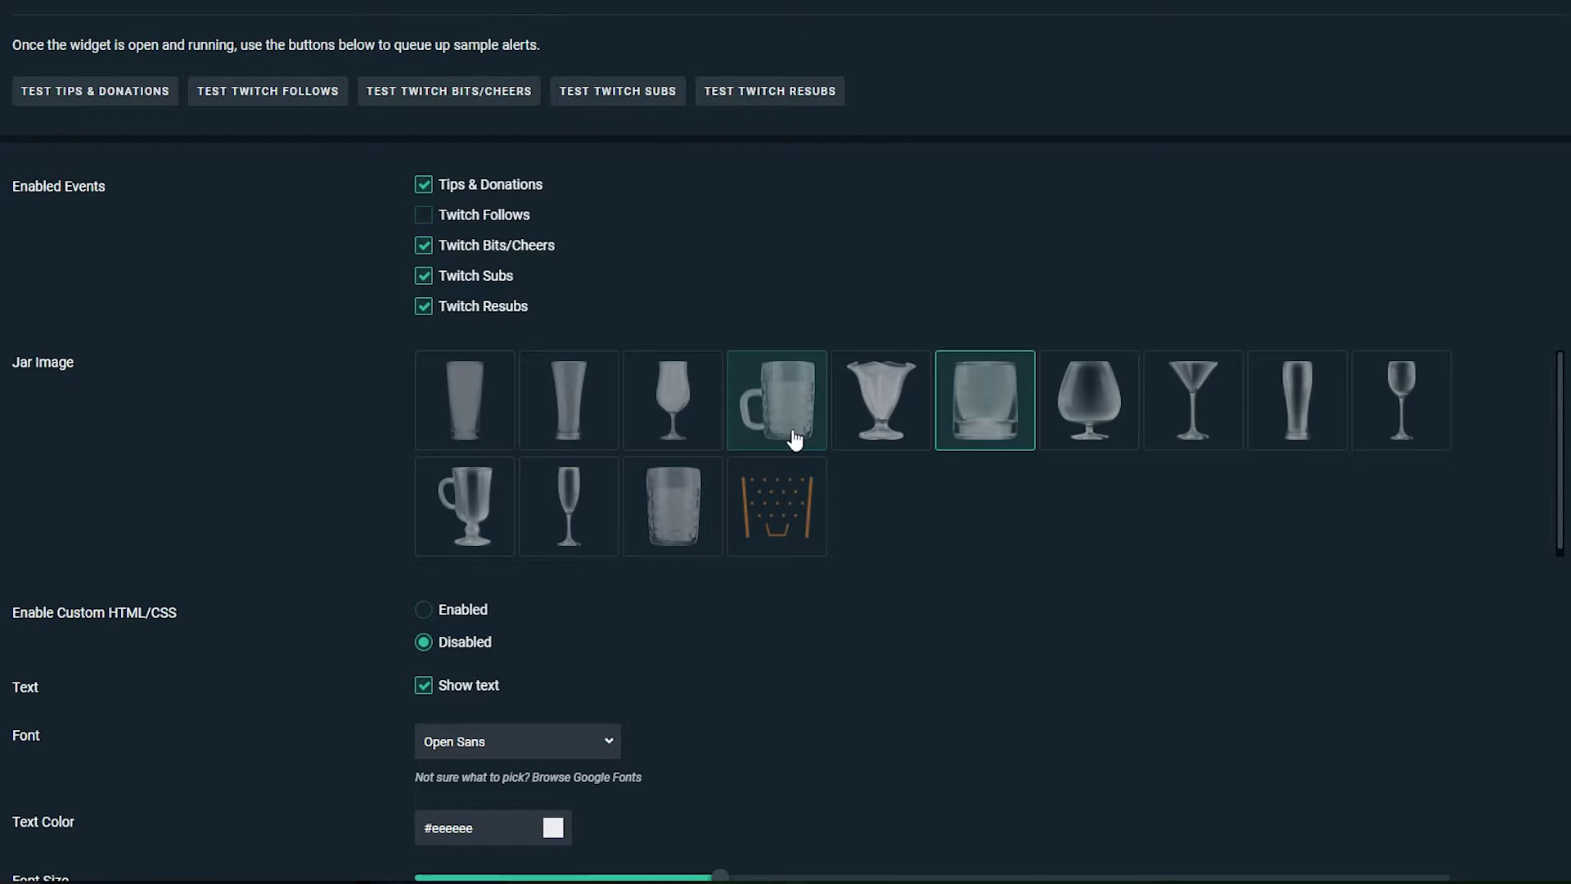
pyautogui.click(808, 377)
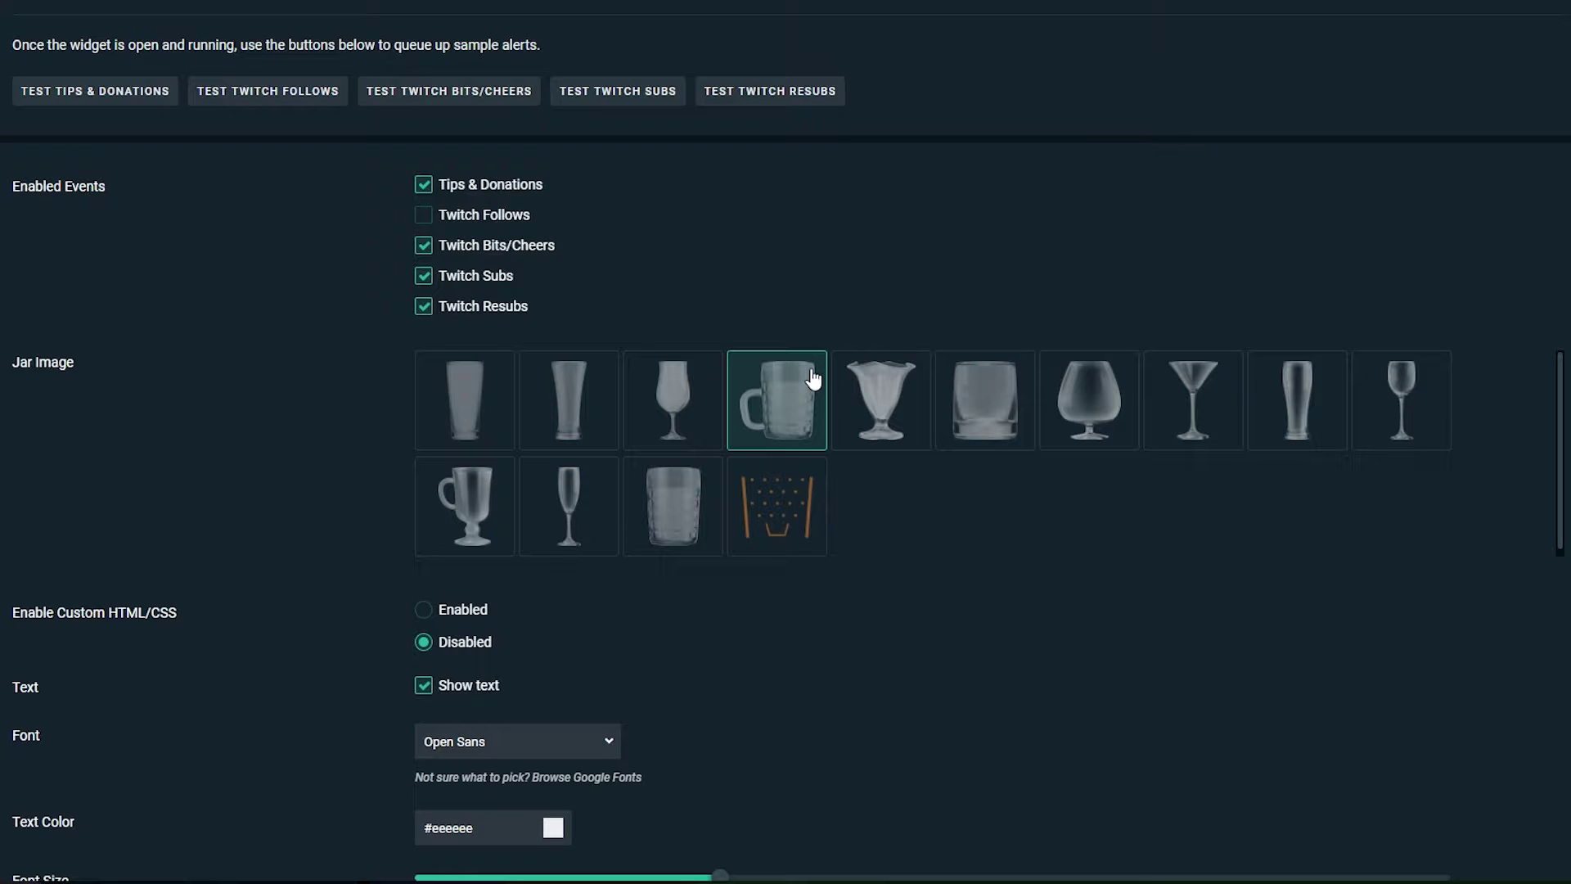
# Set Enable Custom HTML/CSS to Enabled for the jar
pyautogui.scroll(-1, 813, 378)
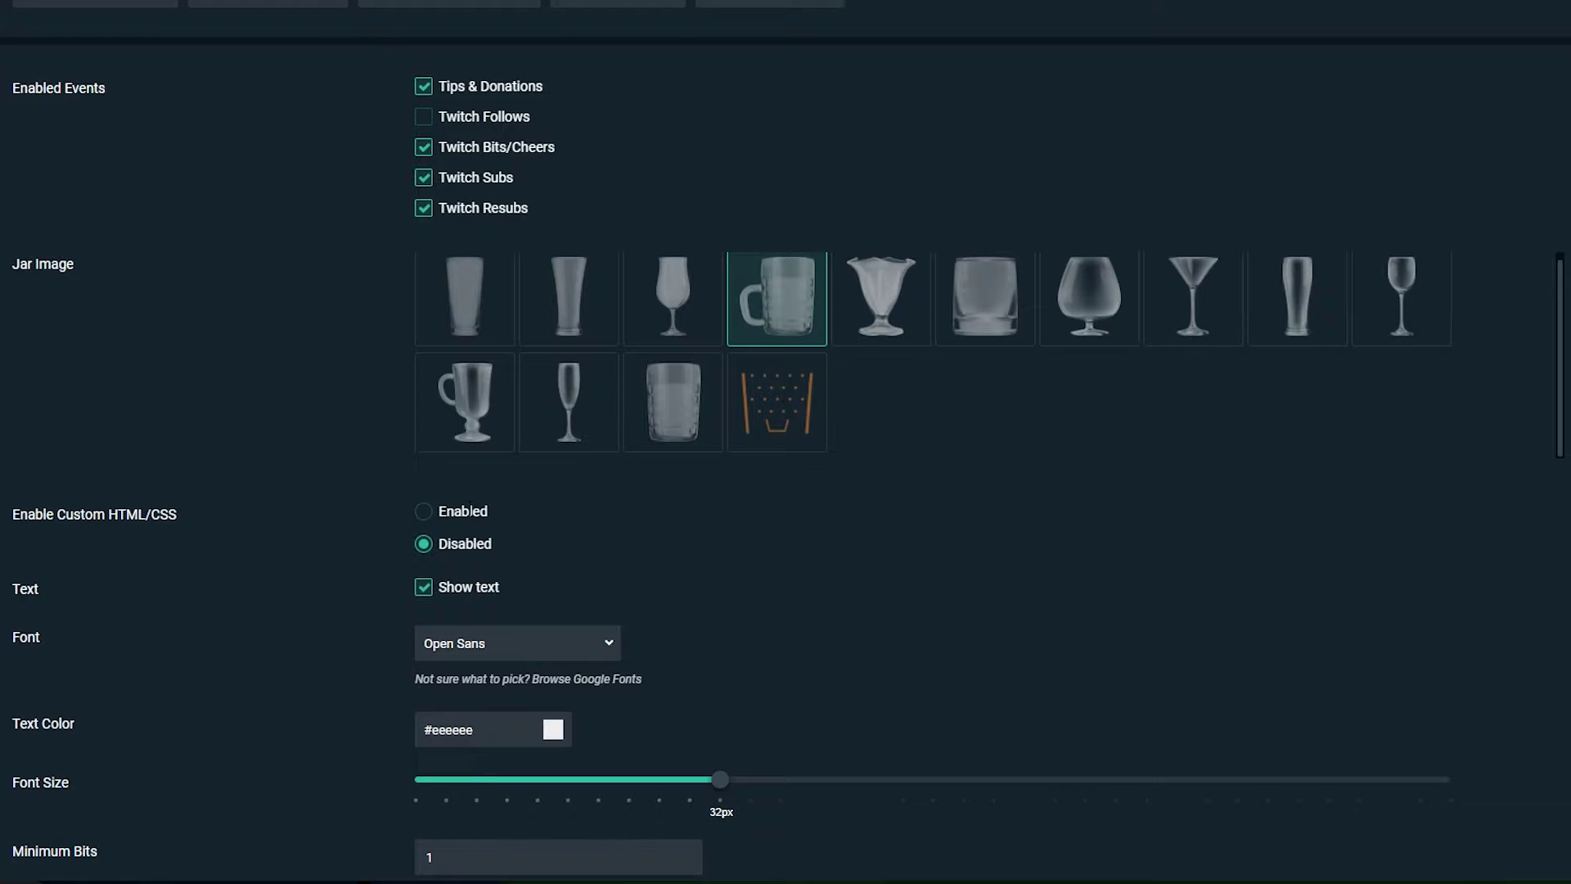
pyautogui.click(424, 512)
pyautogui.scroll(-2, 640, 533)
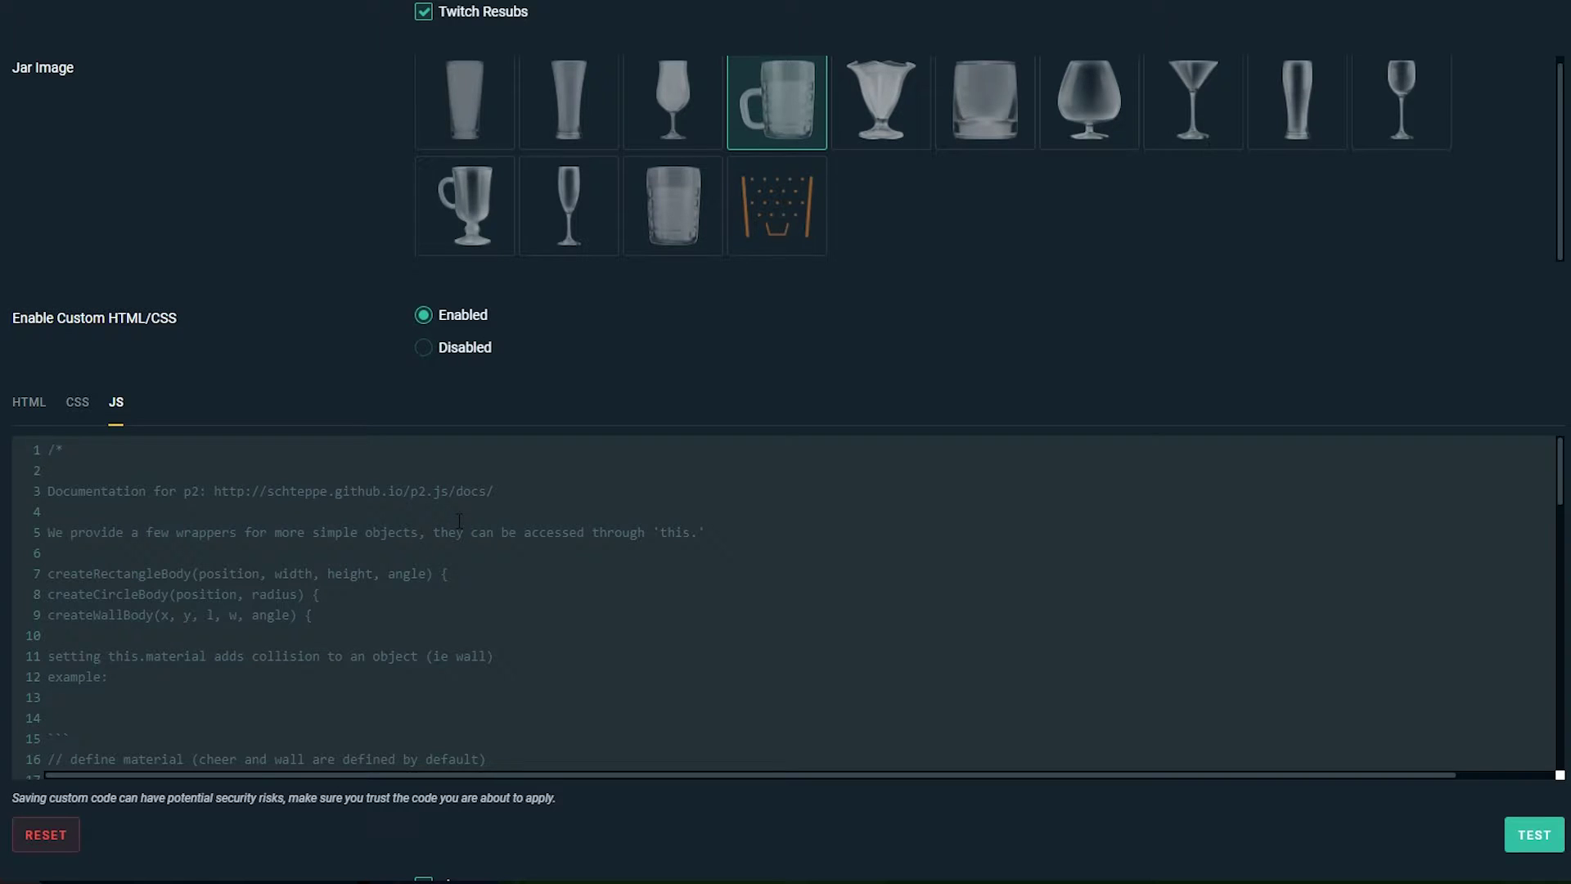
# Set custom HTML/CSS back to Disabled and keep Open Sans as the text font
pyautogui.click(425, 349)
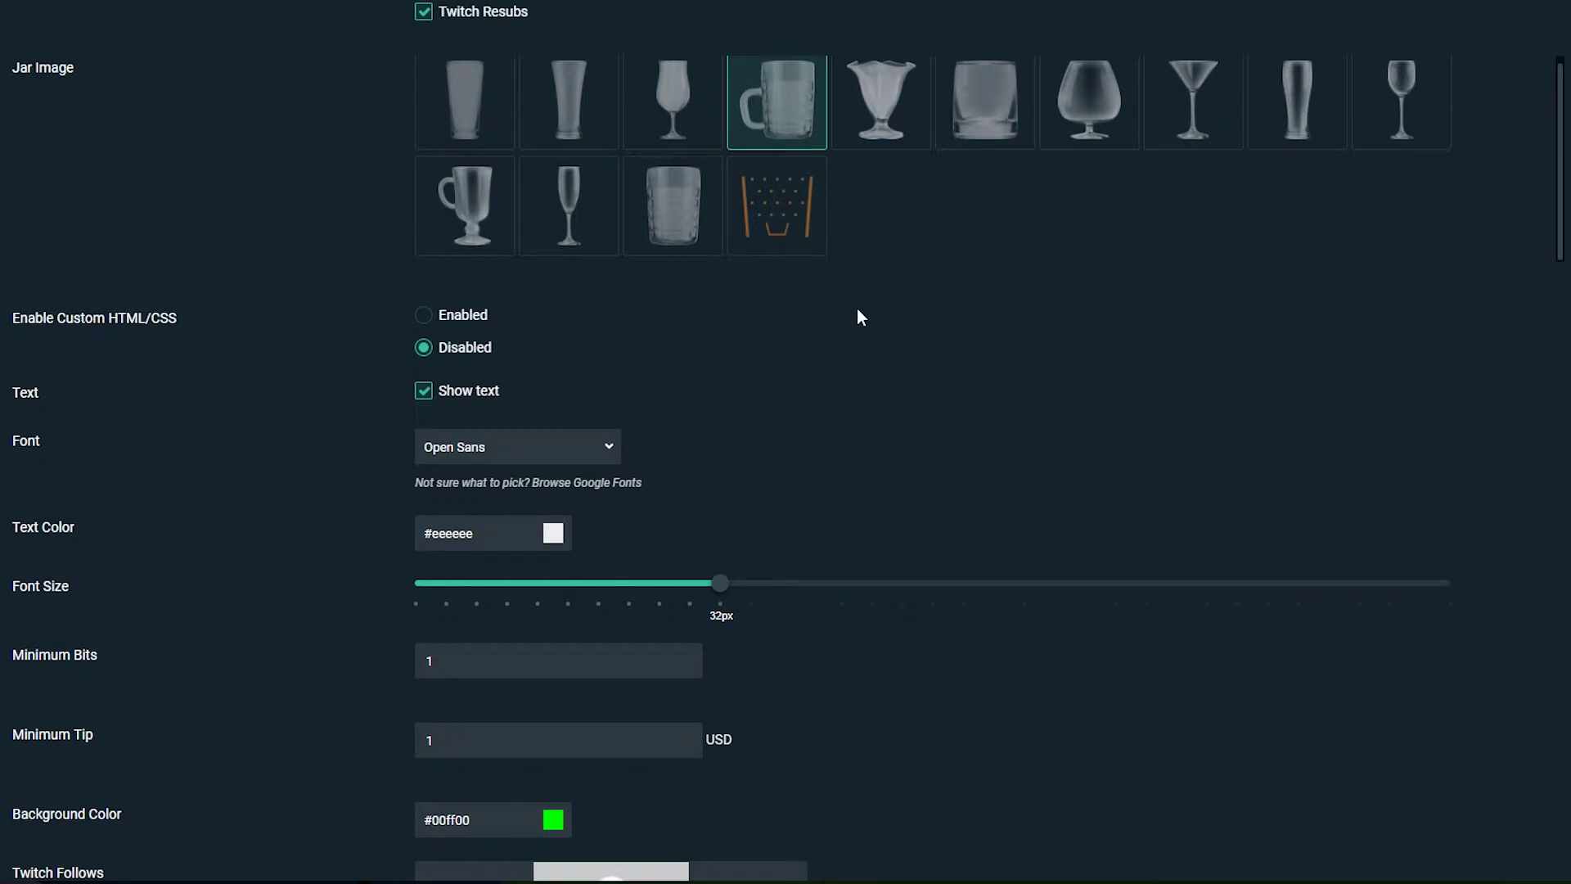
pyautogui.scroll(-1, 947, 319)
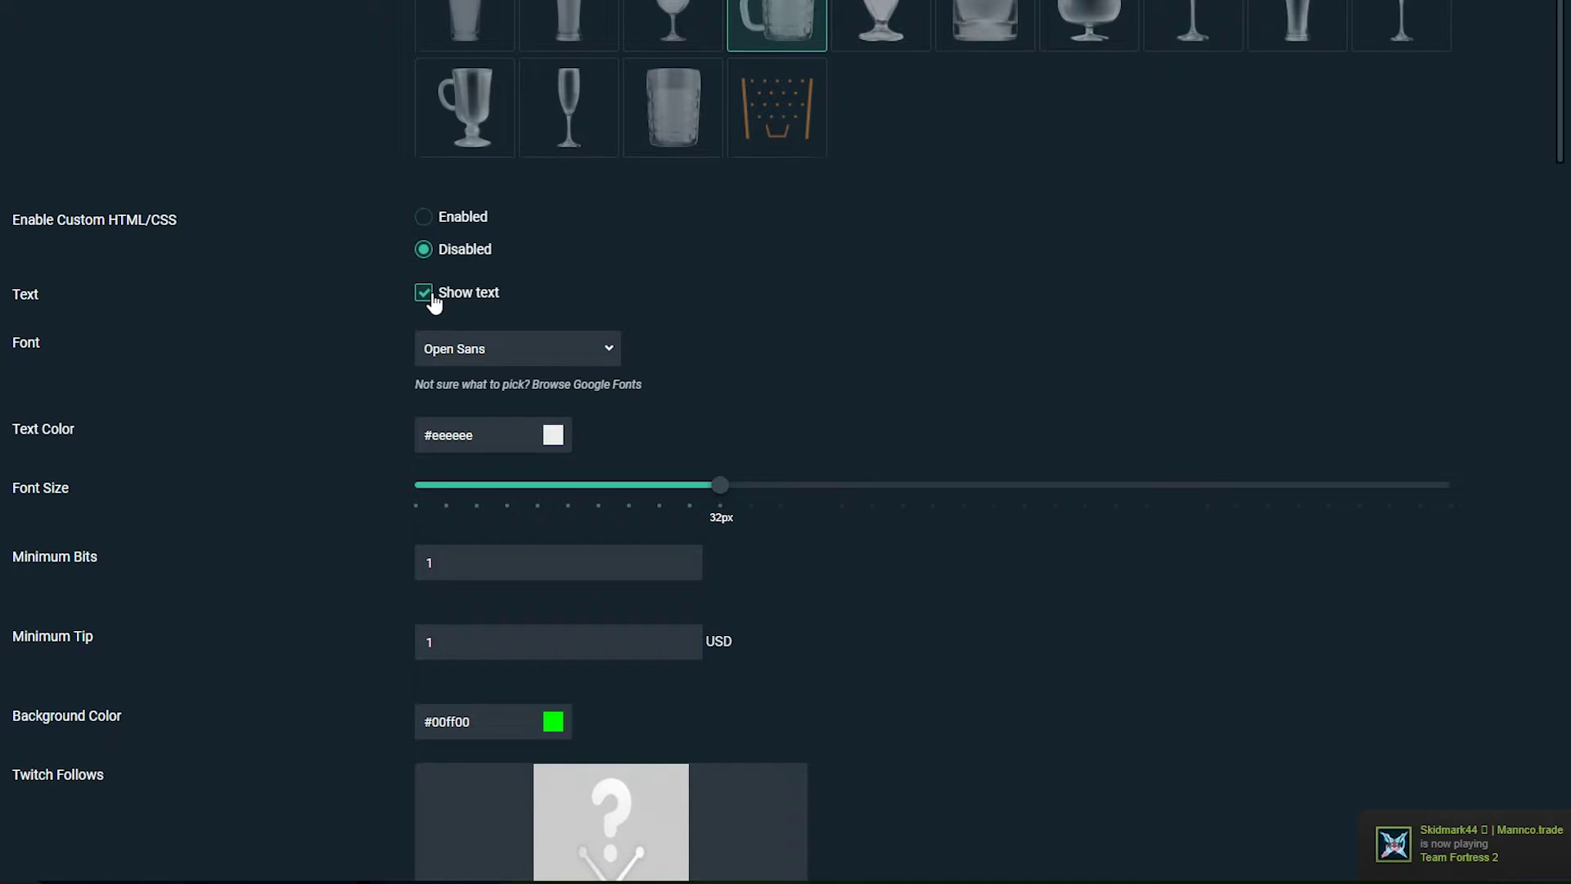
pyautogui.click(505, 359)
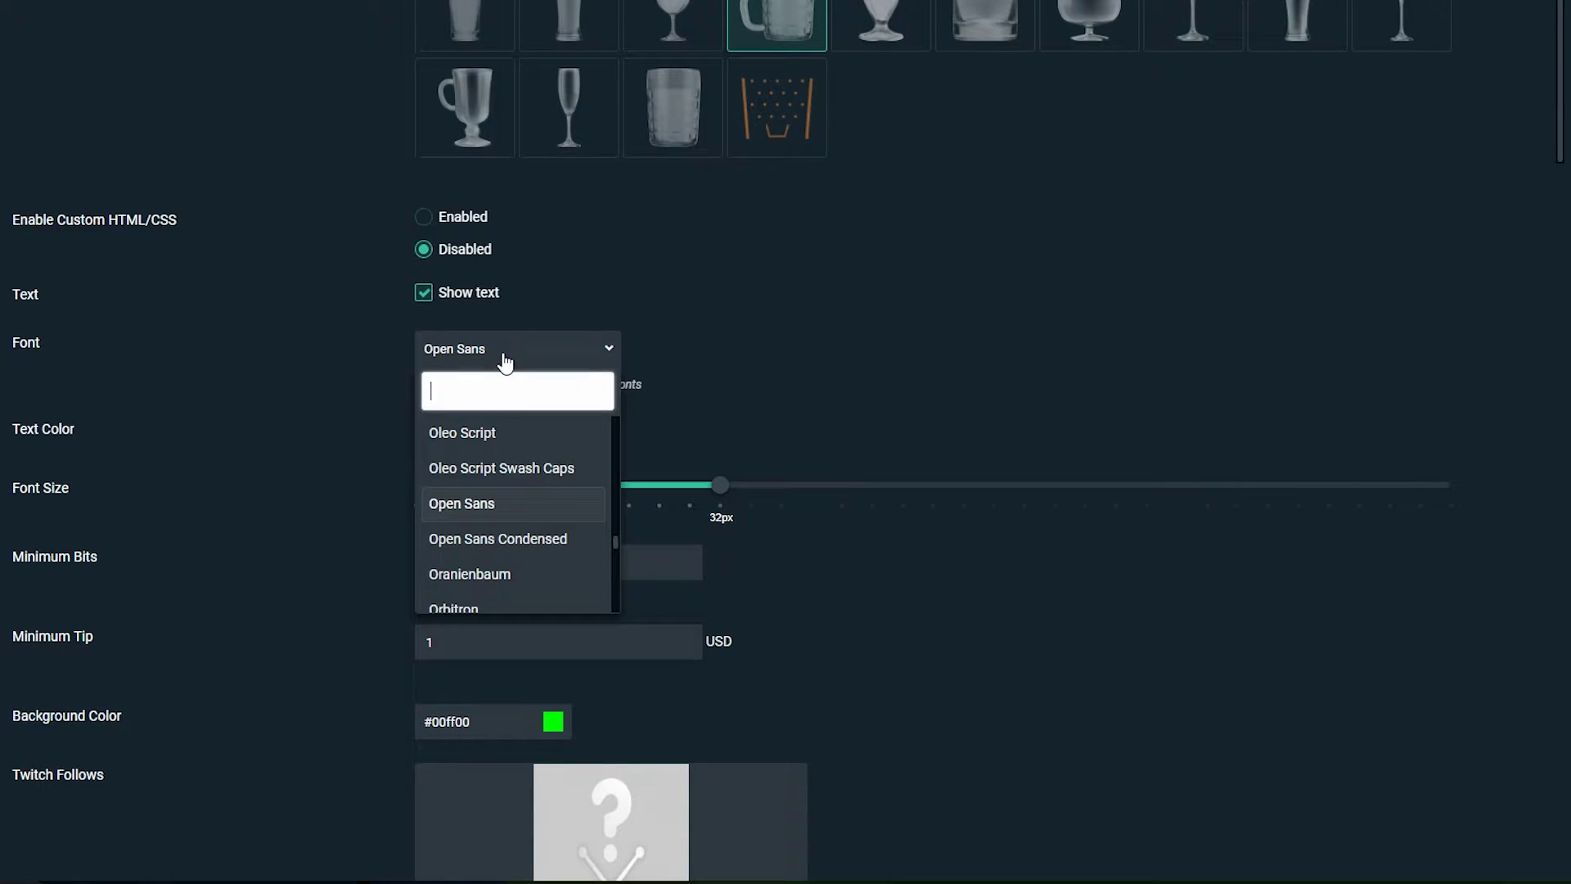
pyautogui.scroll(-2, 533, 483)
pyautogui.scroll(3, 532, 485)
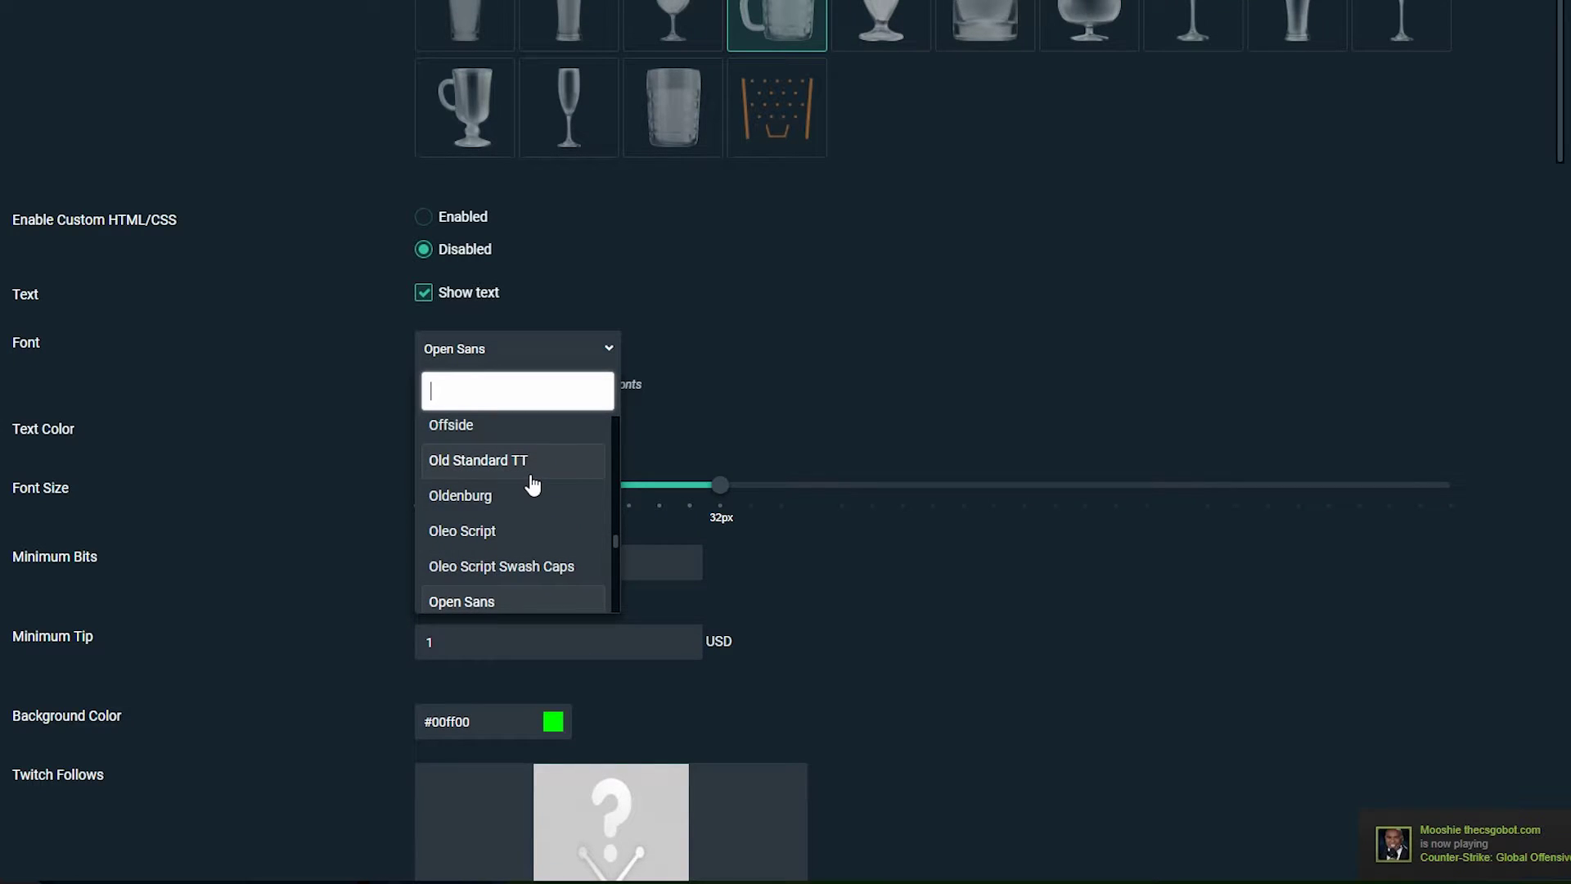
pyautogui.click(506, 601)
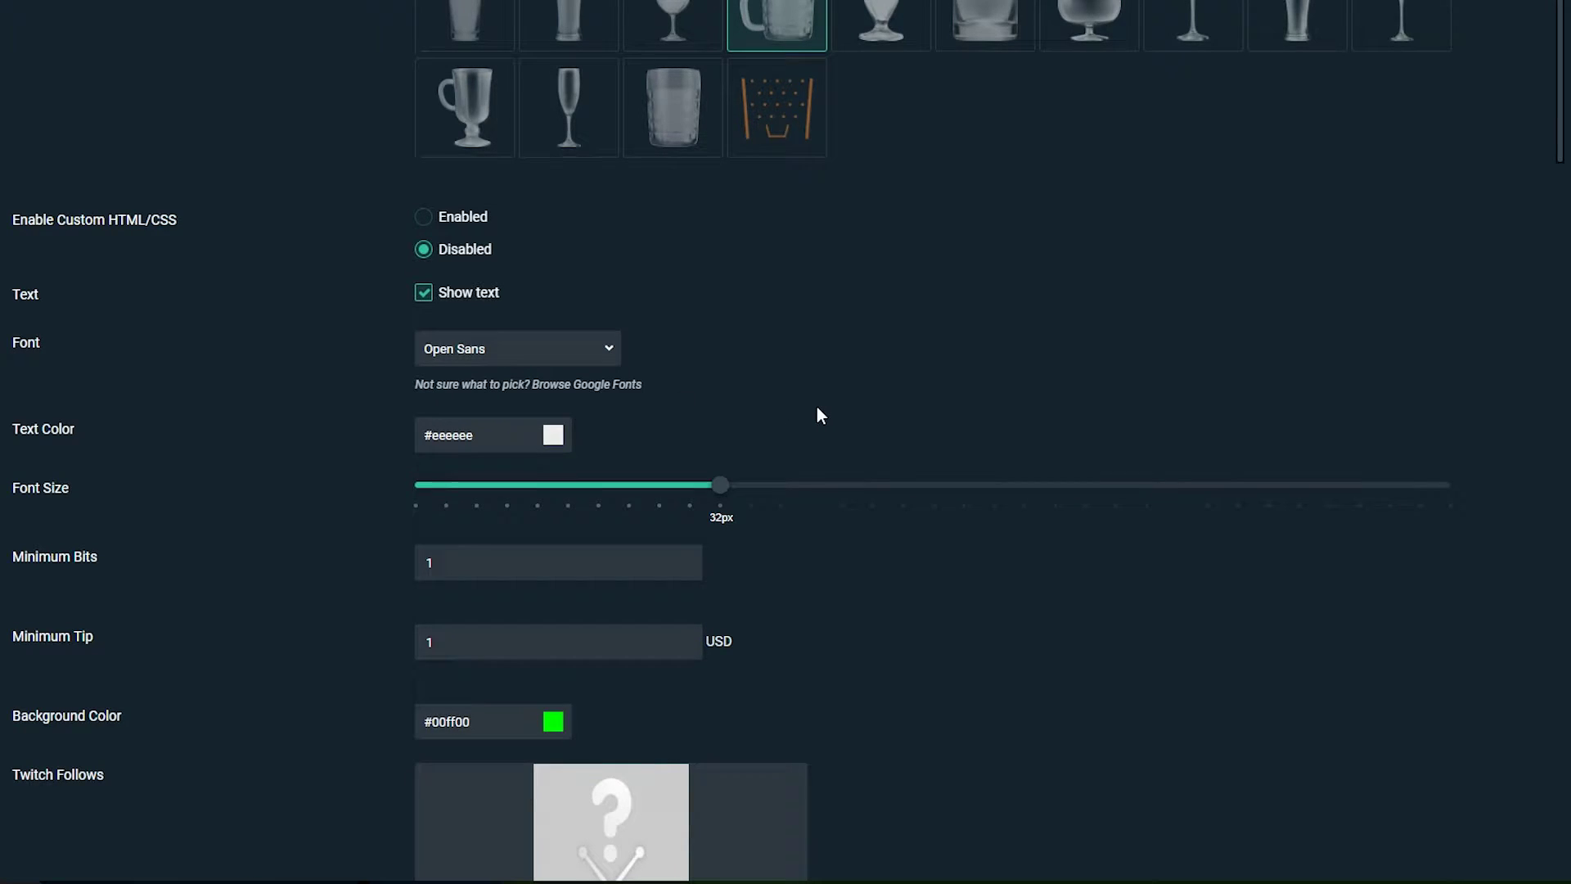
pyautogui.scroll(-2, 817, 407)
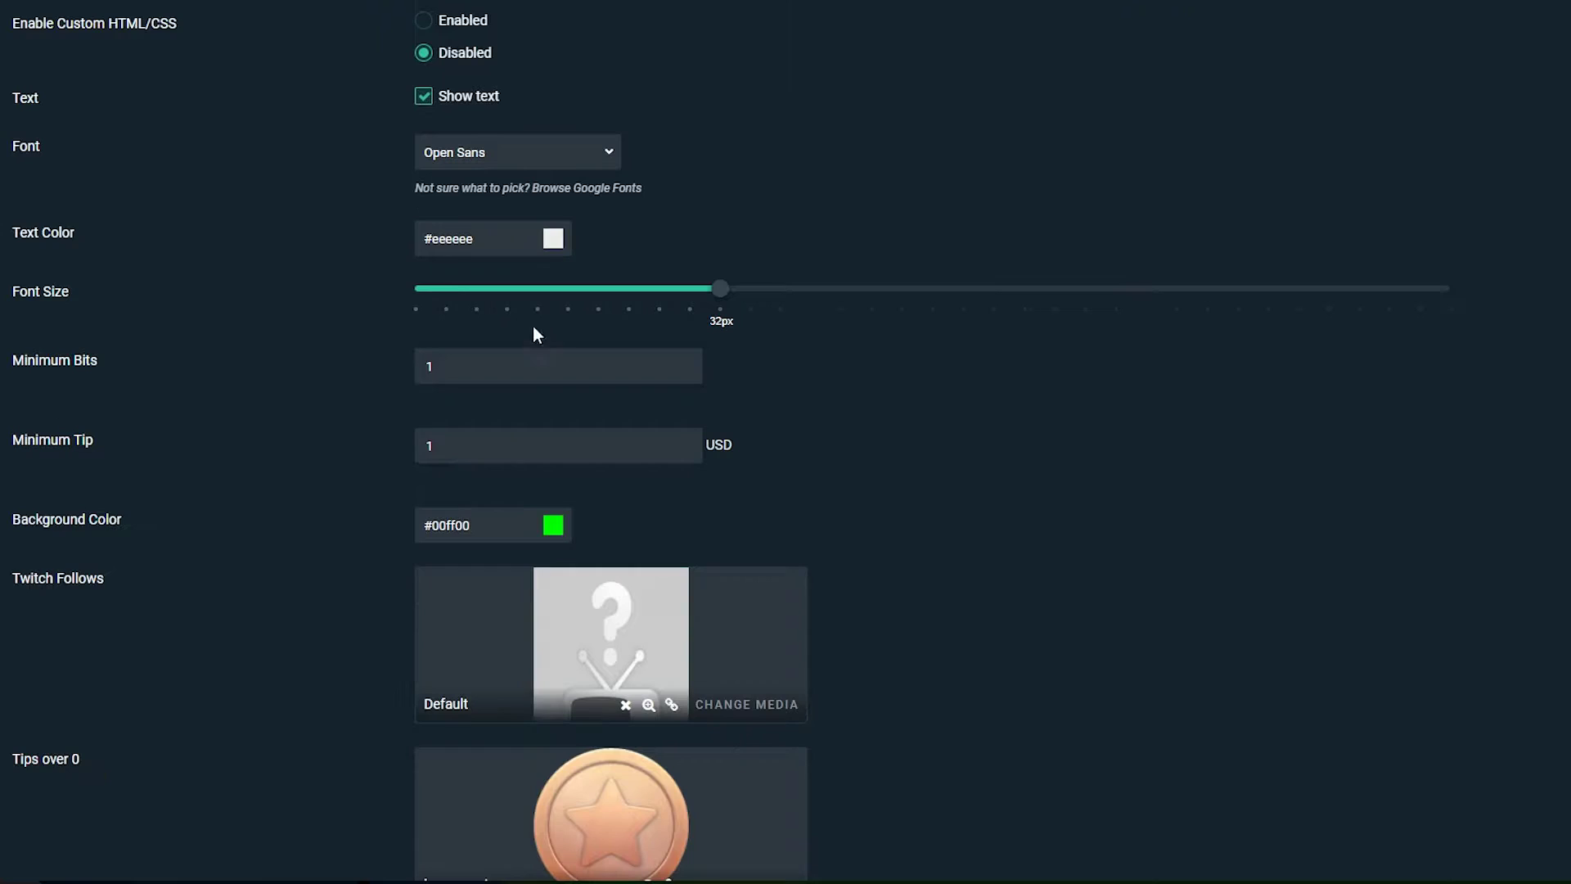
pyautogui.click(554, 239)
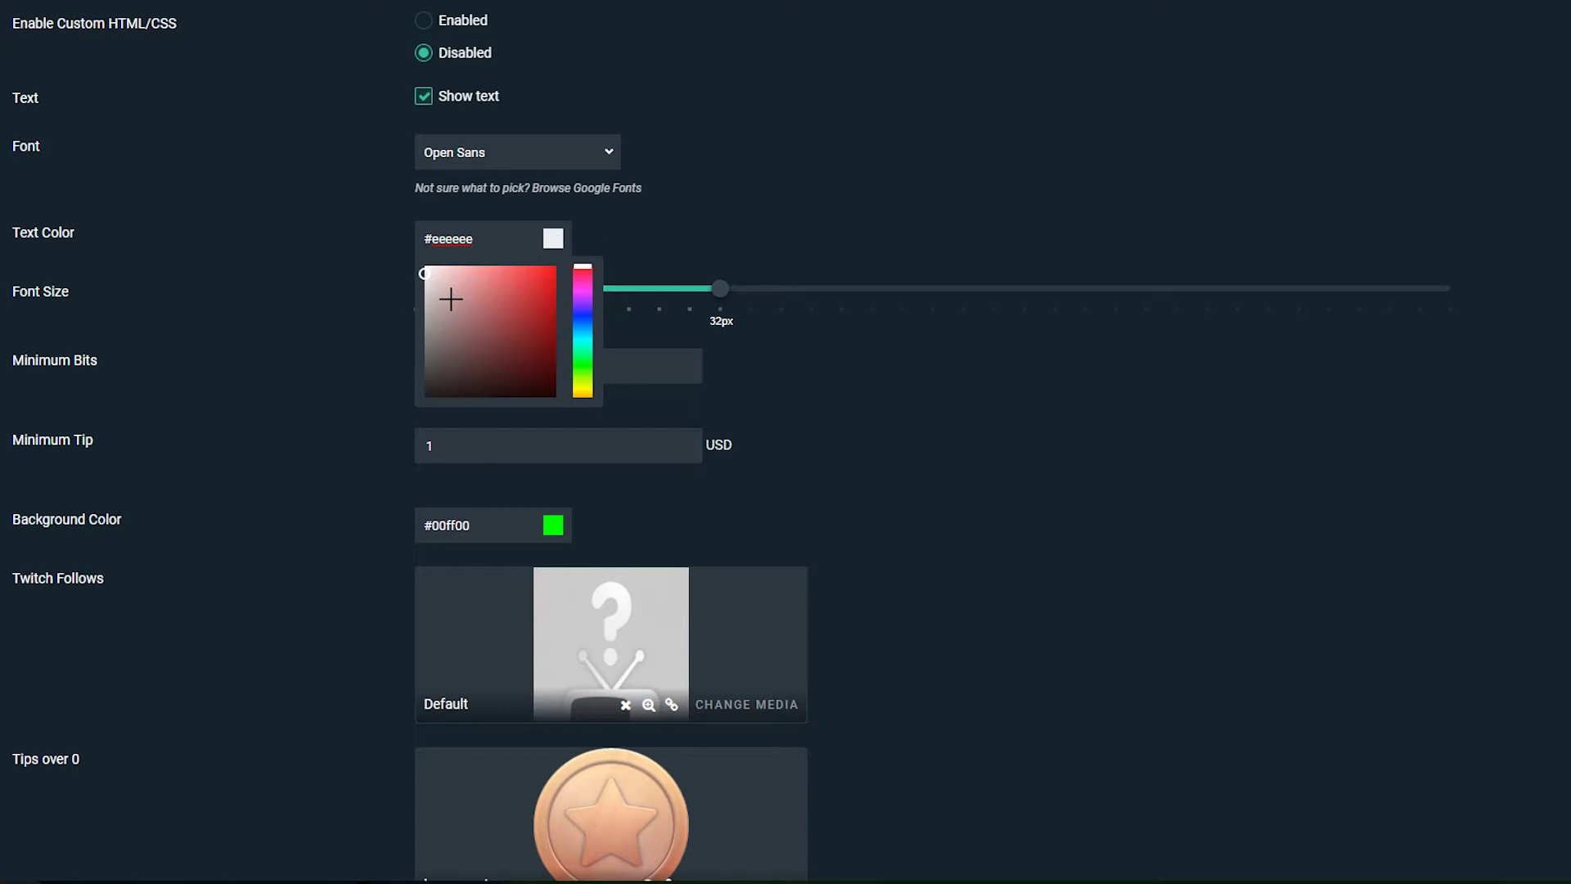
pyautogui.moveTo(487, 245); pyautogui.dragTo(401, 248)
pyautogui.click(677, 217)
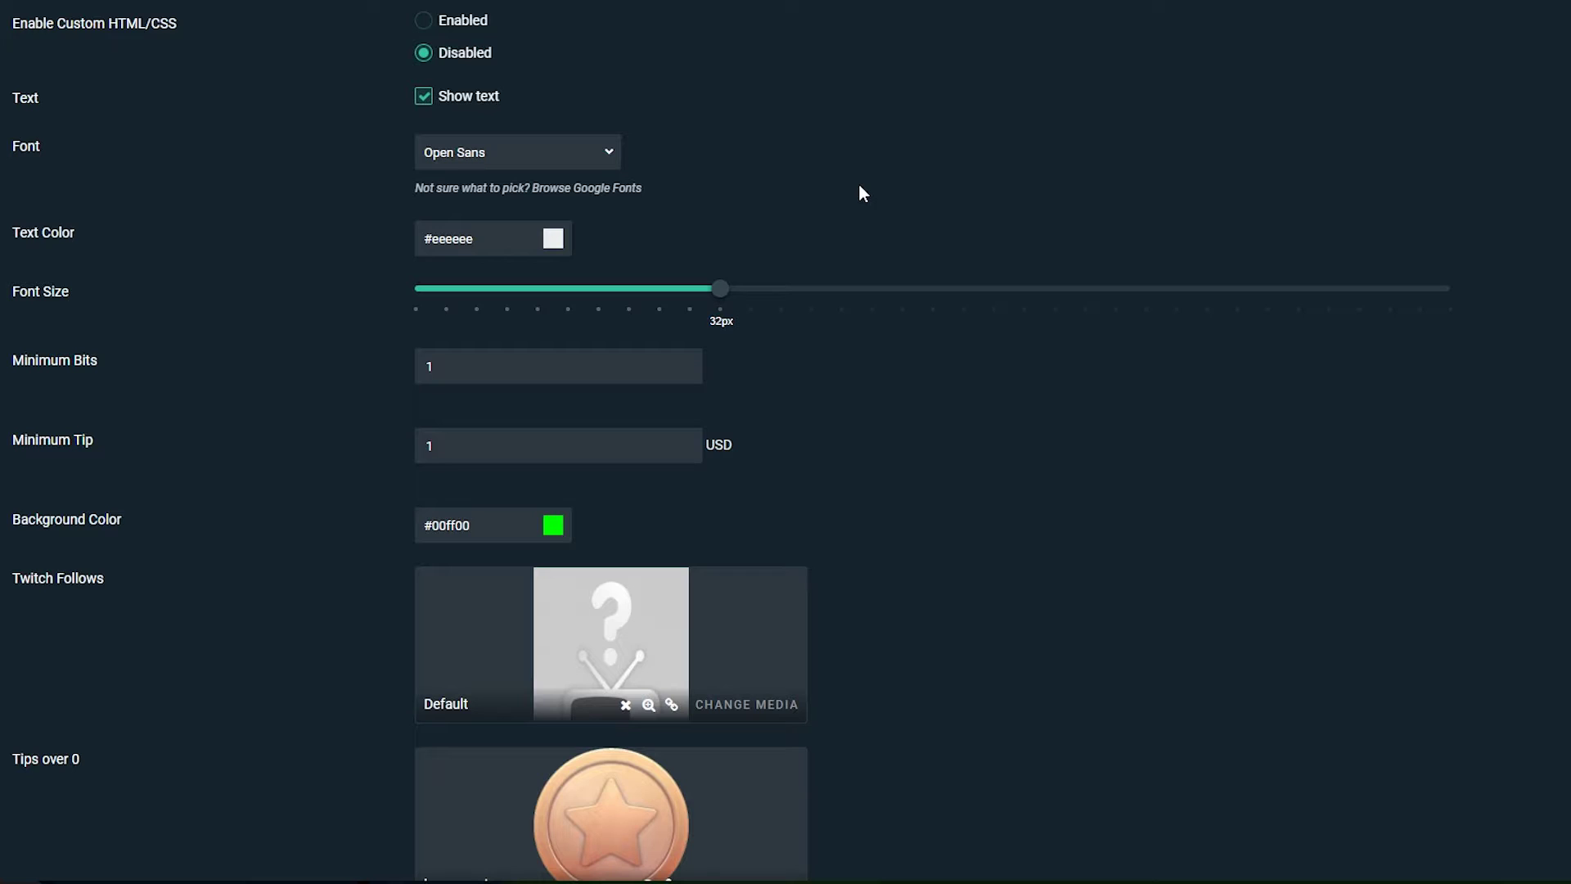
pyautogui.scroll(-1, 576, 308)
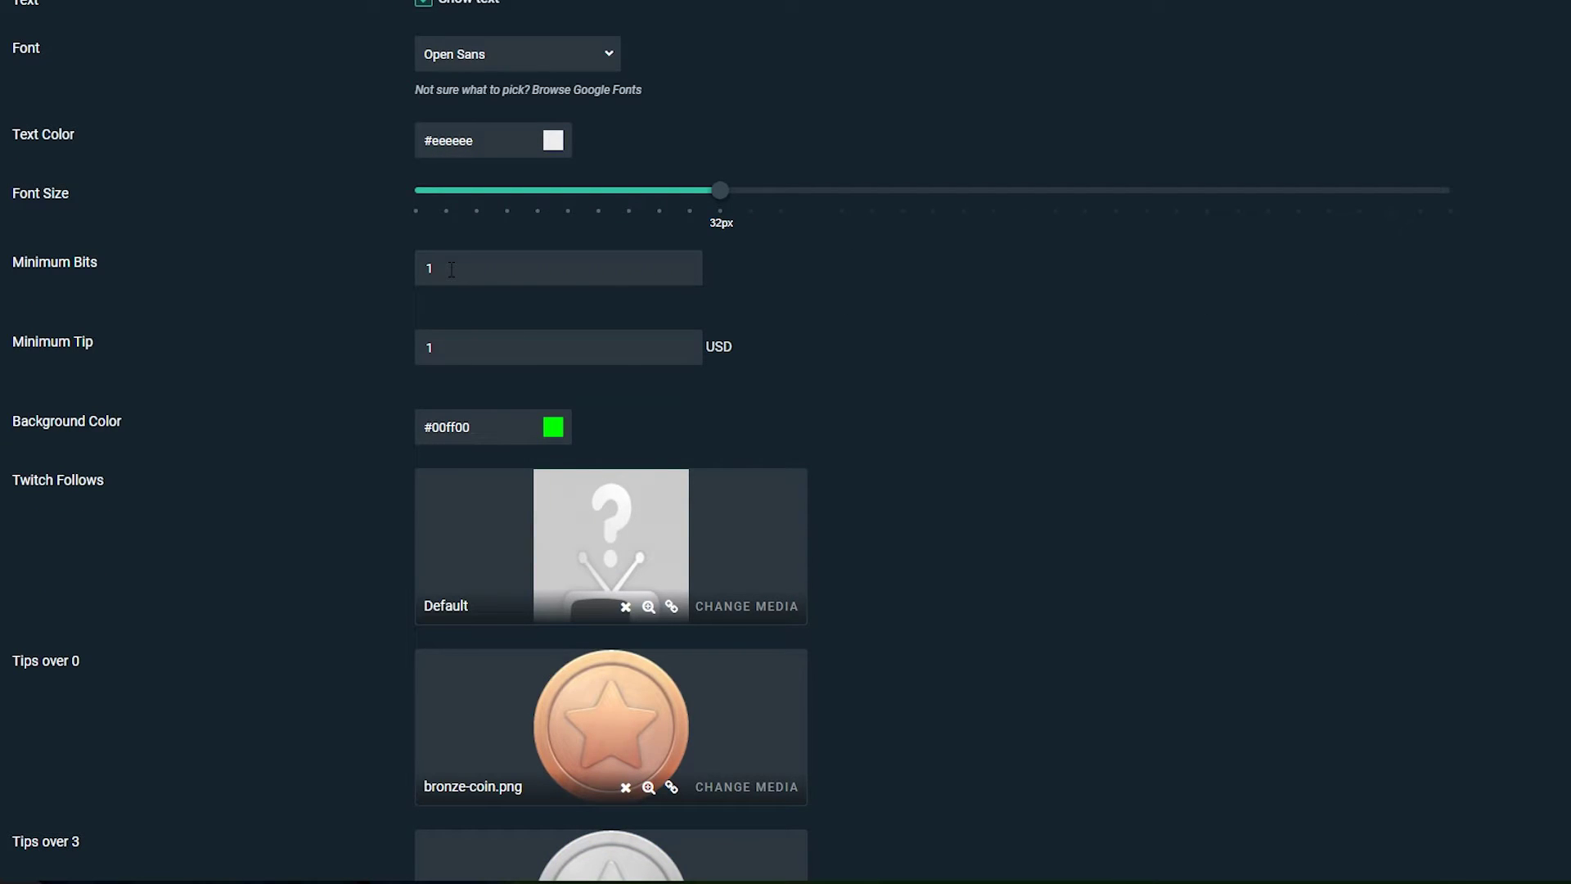
pyautogui.moveTo(450, 269); pyautogui.dragTo(398, 275)
pyautogui.scroll(-1, 448, 228)
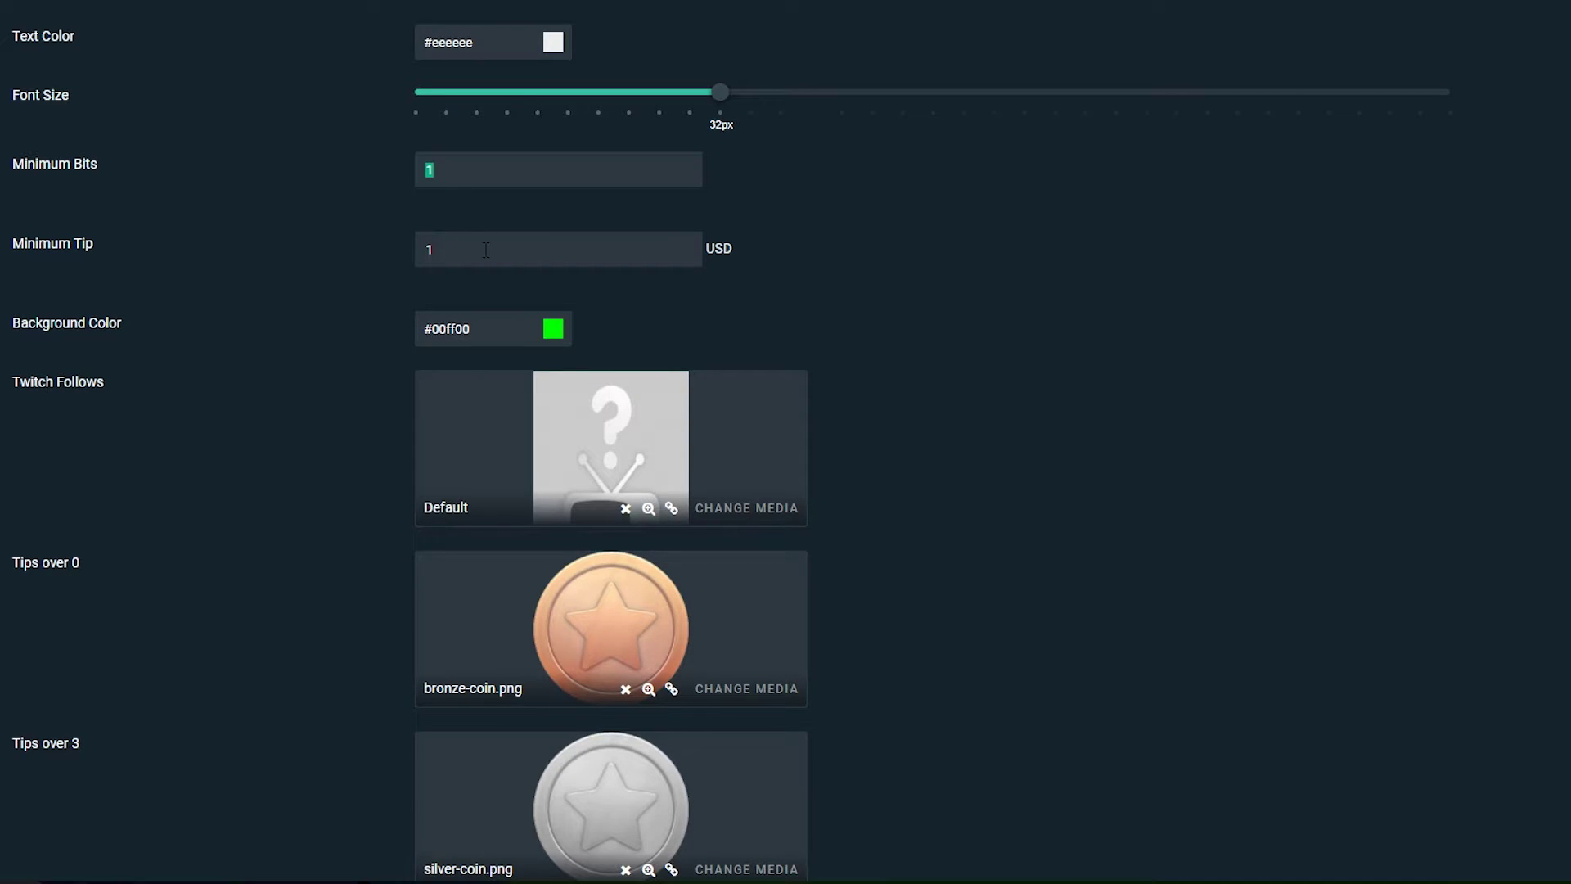
pyautogui.click(748, 256)
pyautogui.scroll(-1, 827, 252)
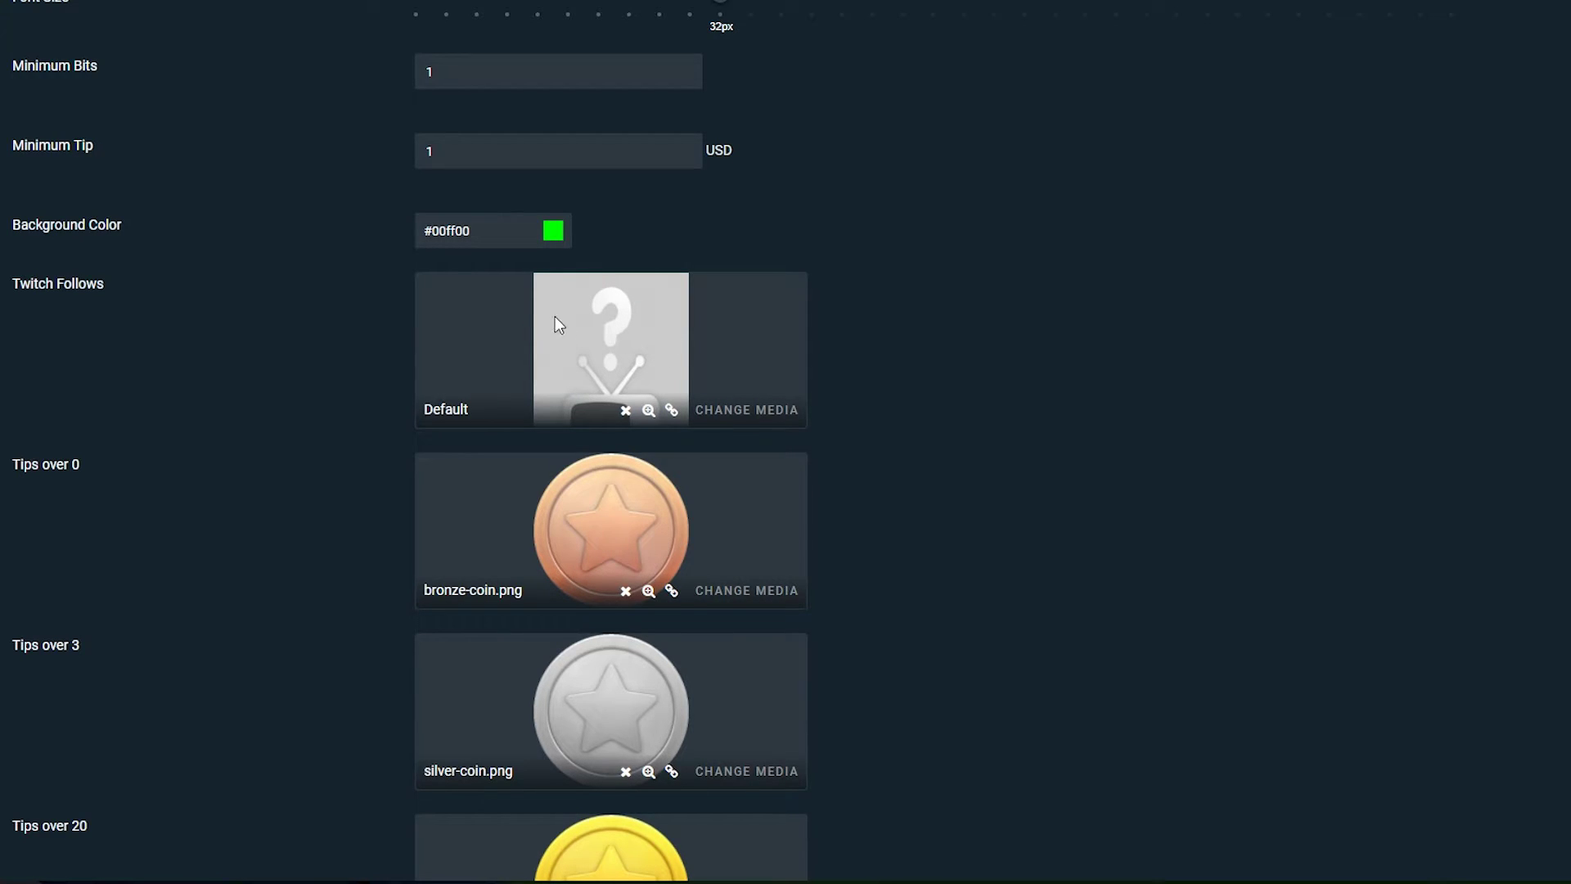
# Keep the existing tier images, including gold-coin.png for tips over 20, and save the settings
pyautogui.click(751, 412)
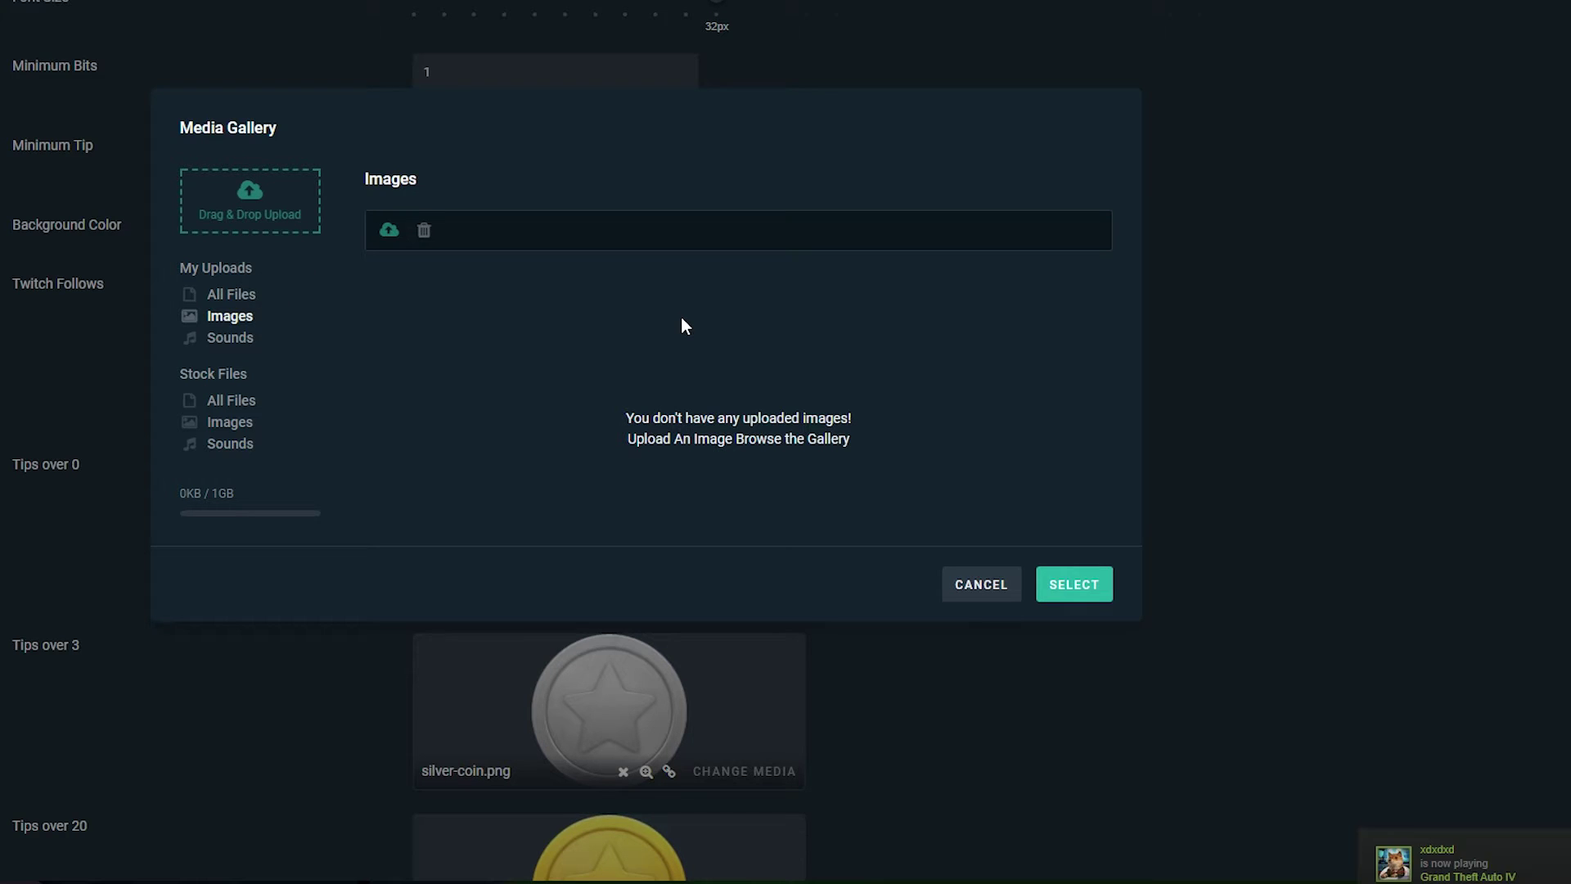
pyautogui.click(986, 586)
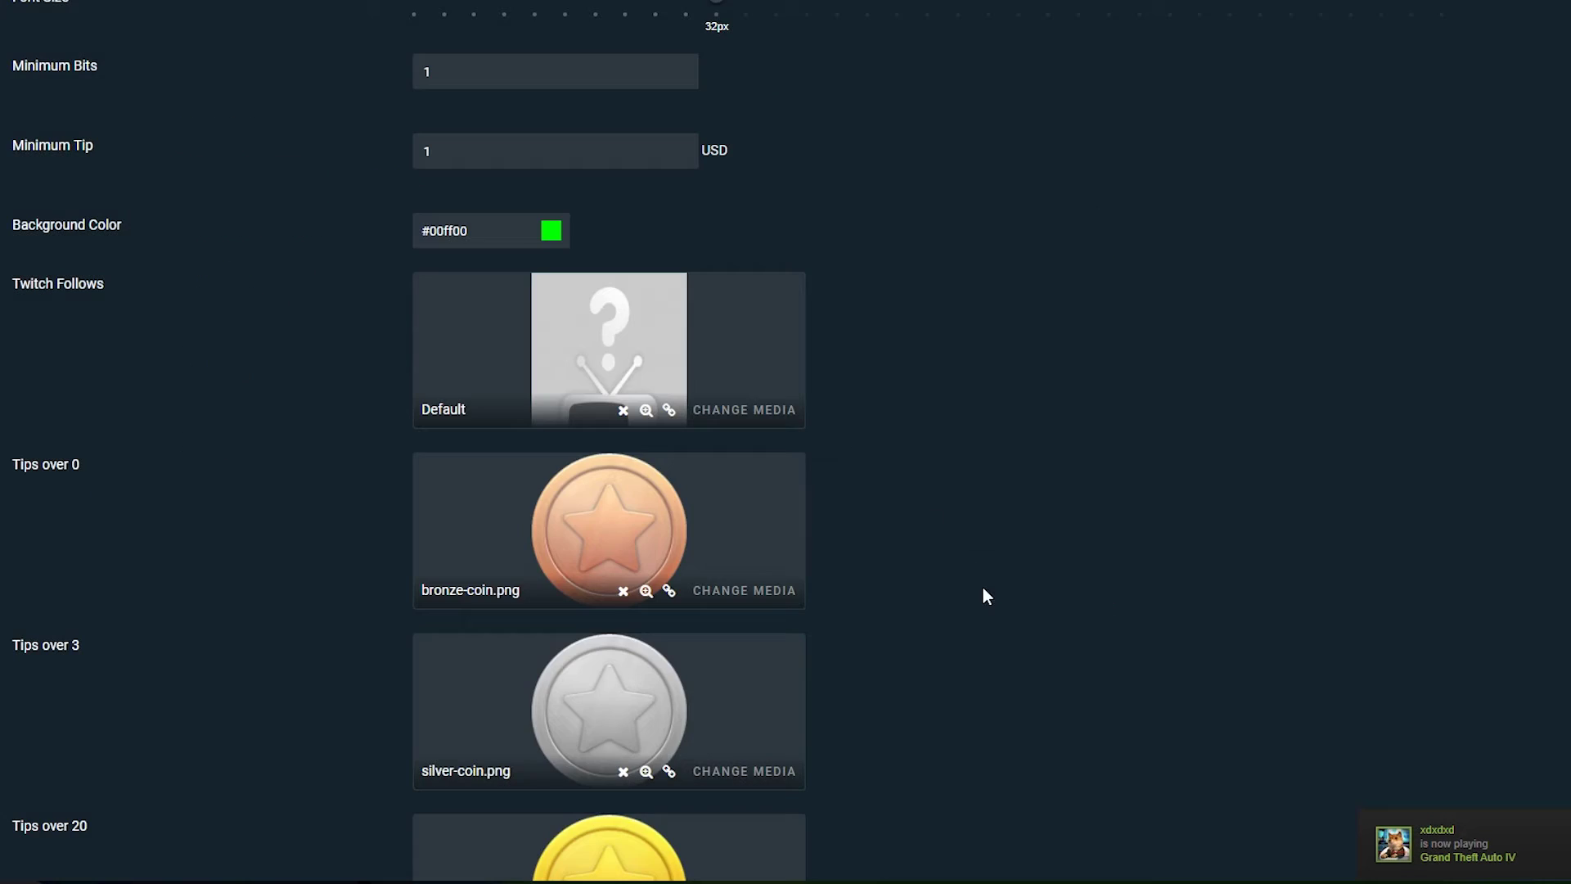
pyautogui.scroll(-3, 1059, 424)
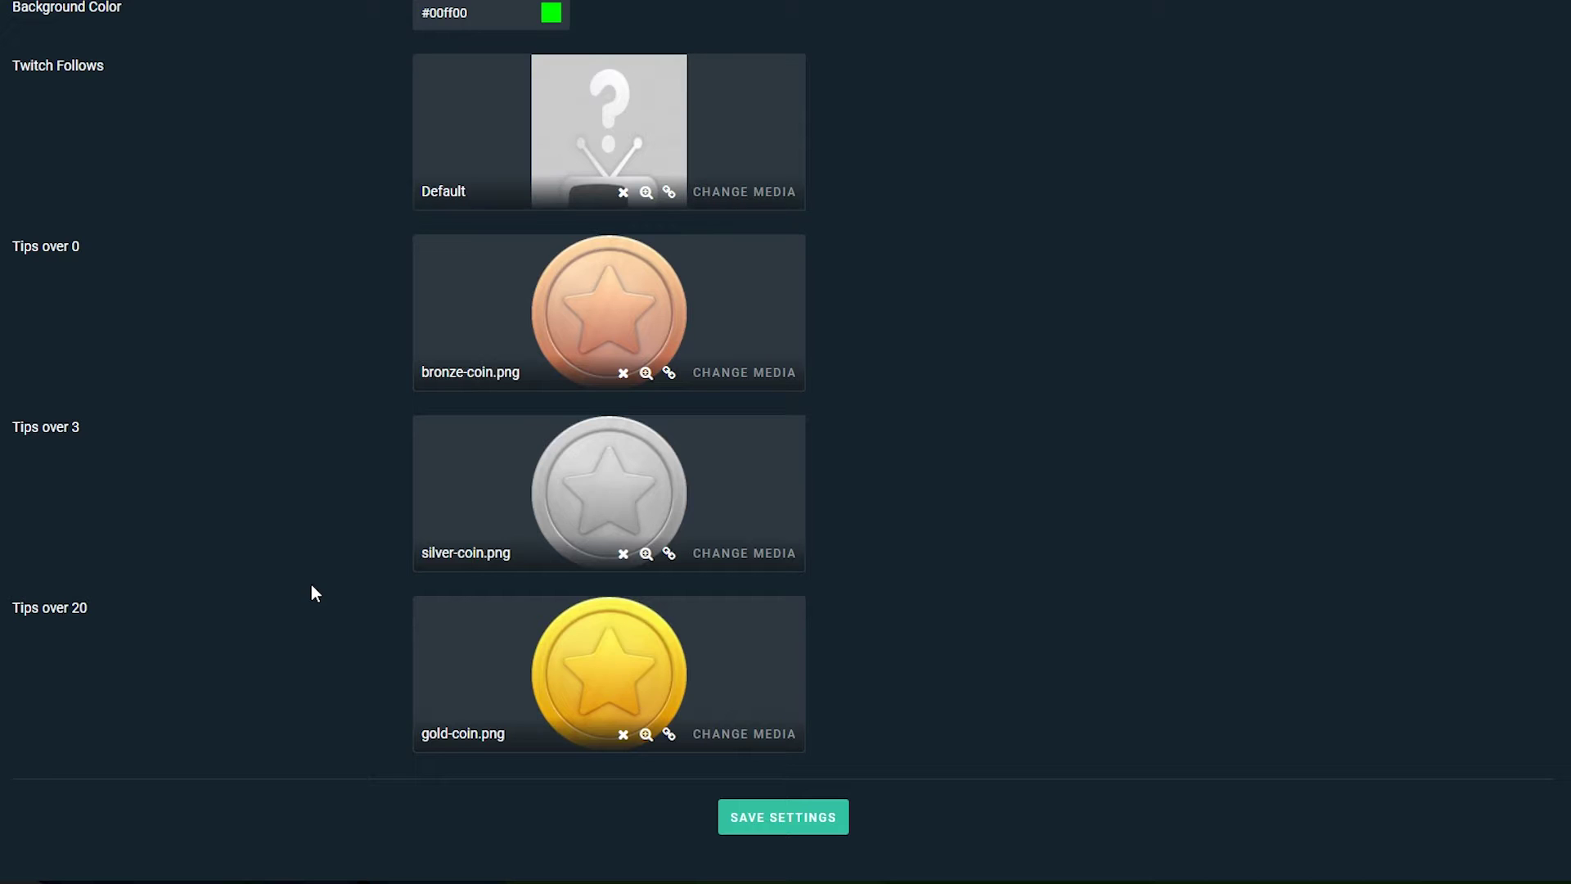
pyautogui.click(745, 733)
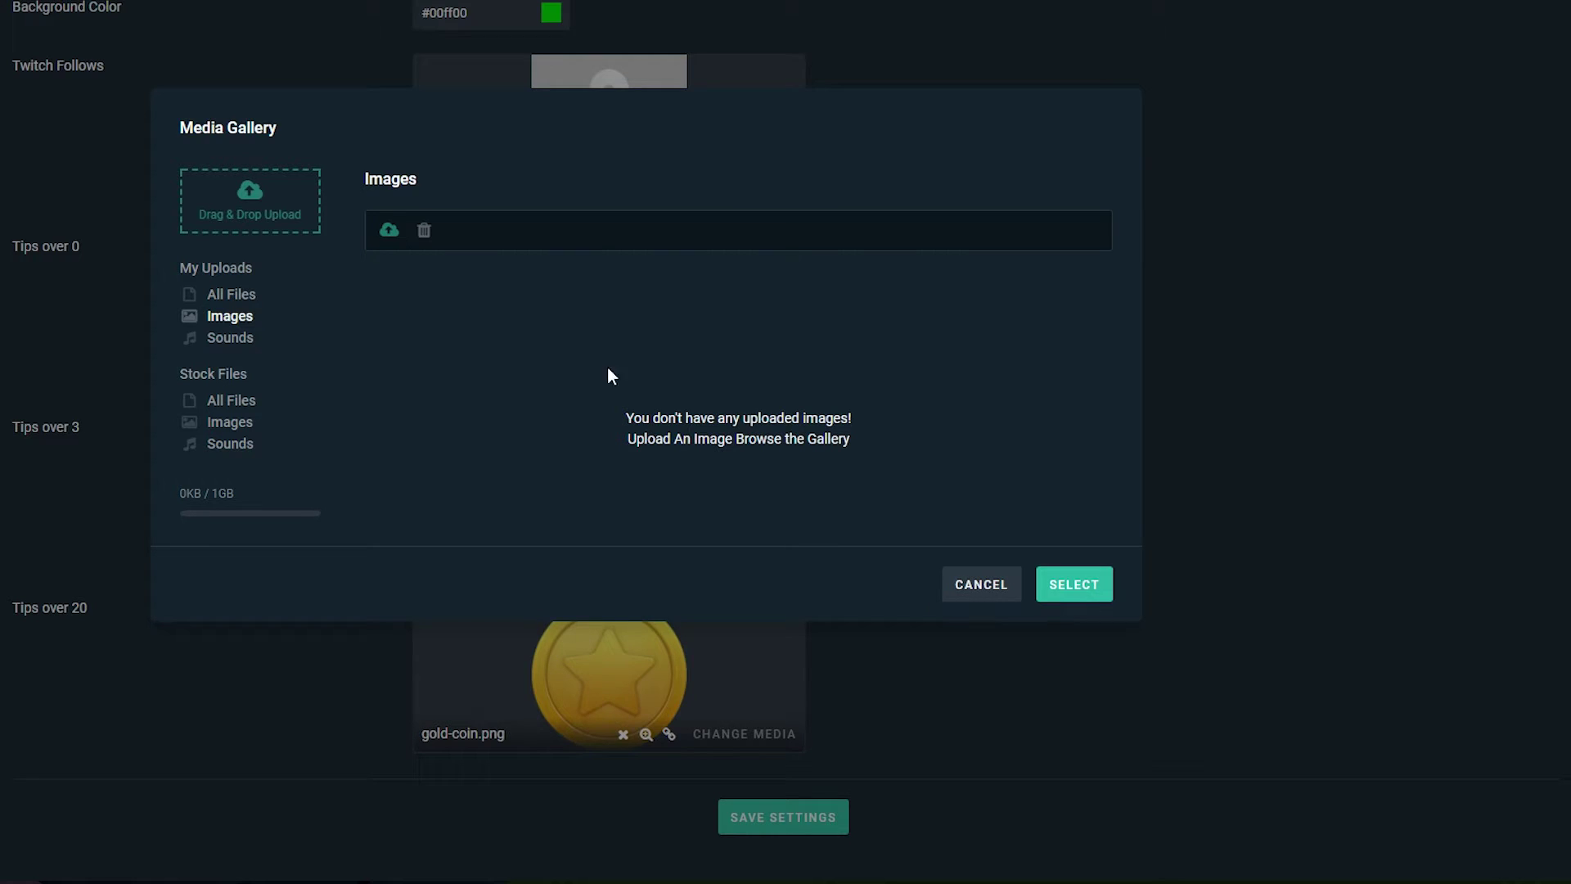
pyautogui.click(1058, 576)
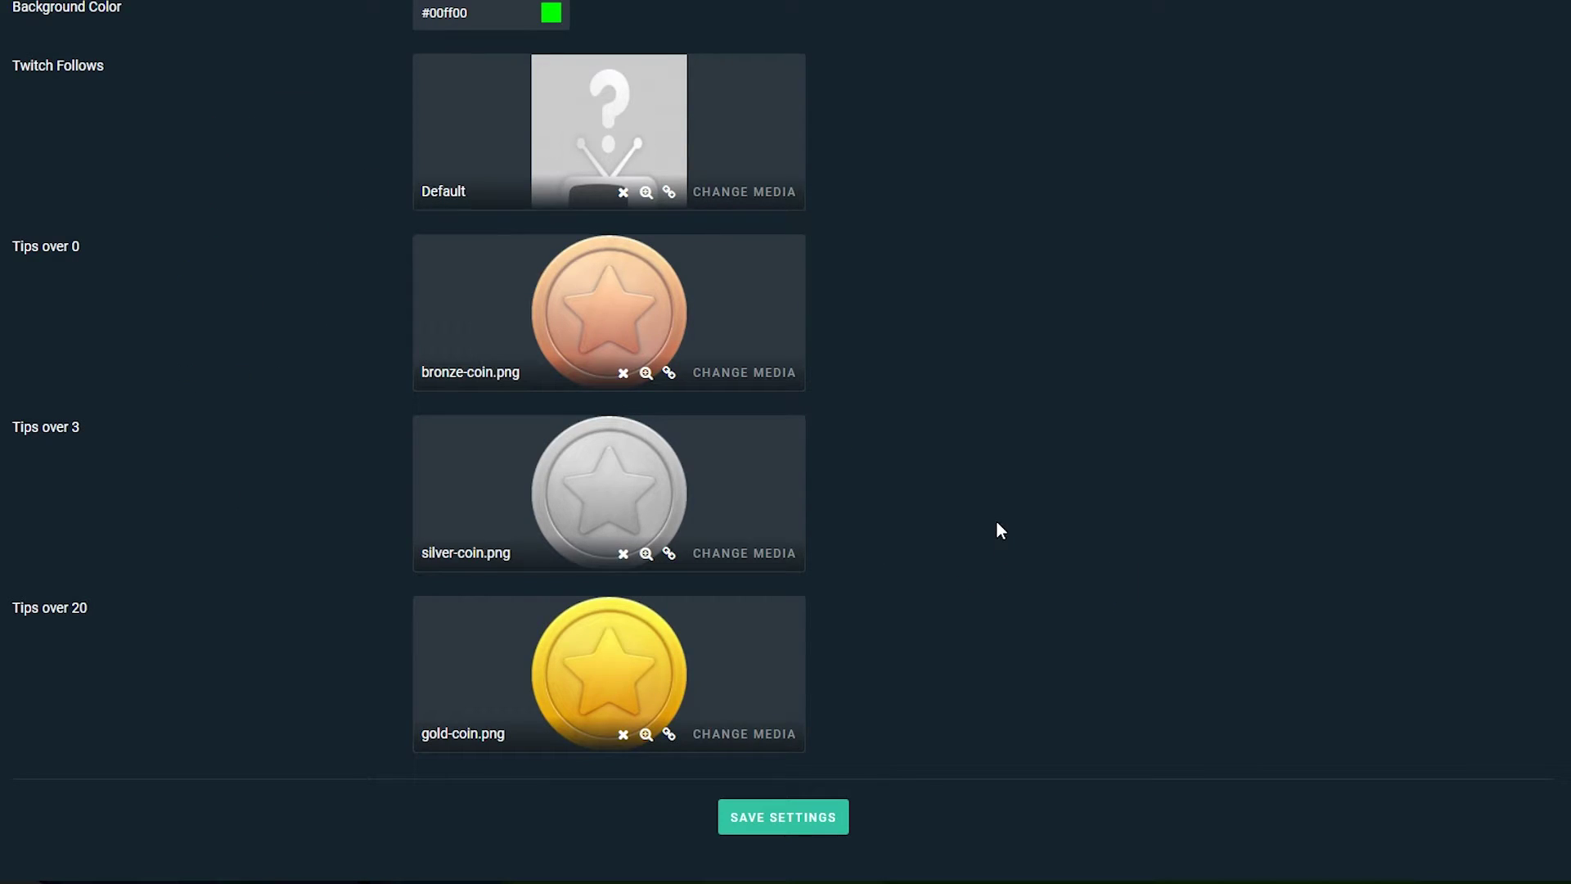
pyautogui.click(795, 818)
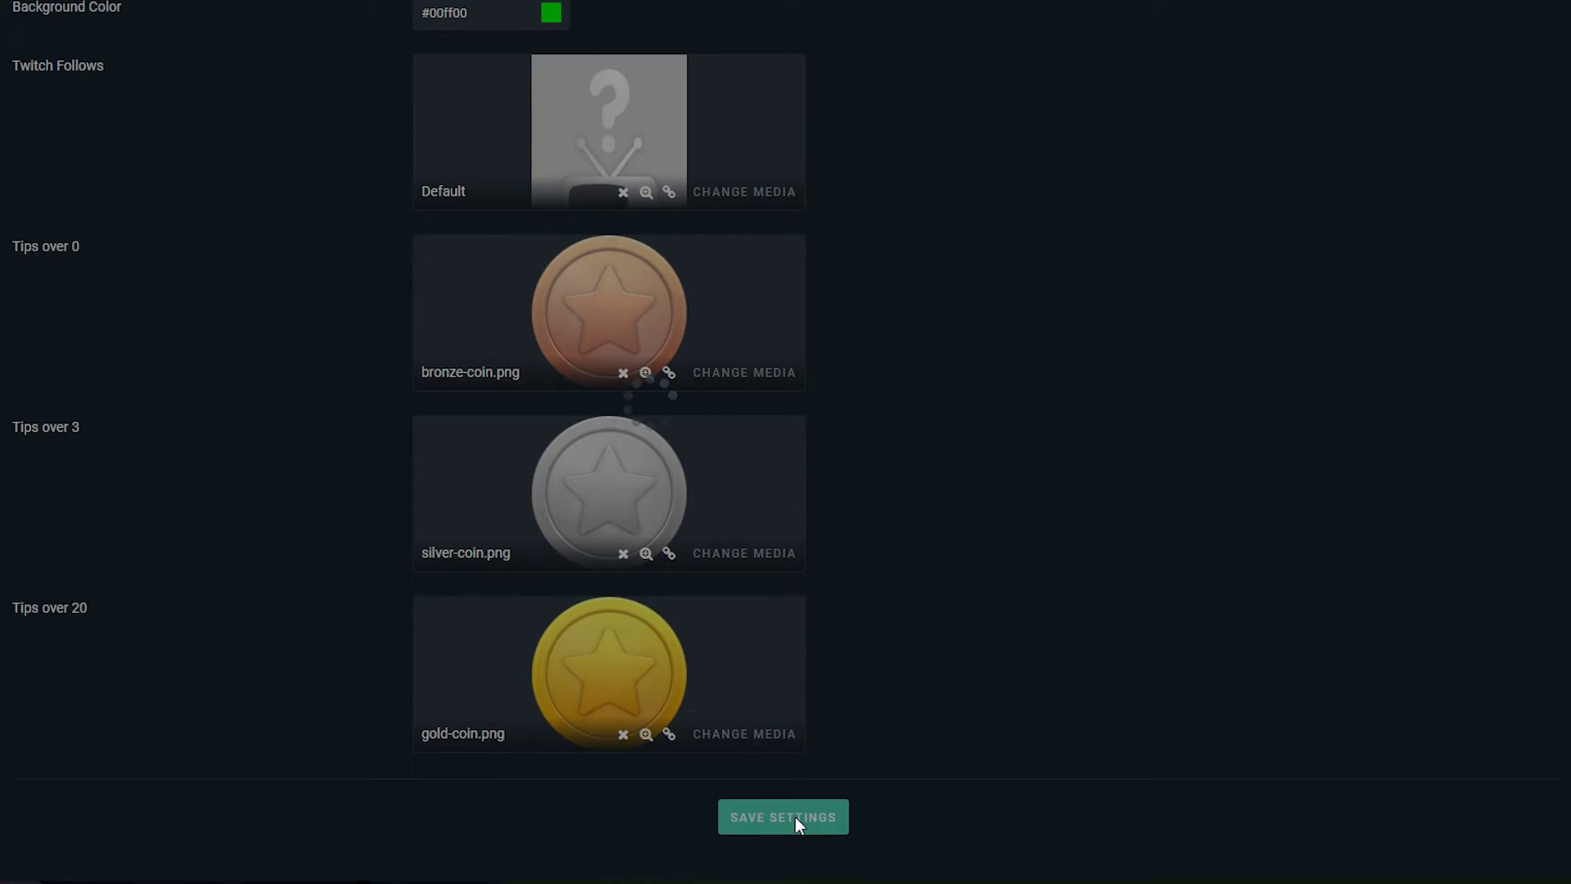
# Reveal and select the Tip Jar widget URL, then launch the widget in its own window
pyautogui.scroll(15, 1028, 658)
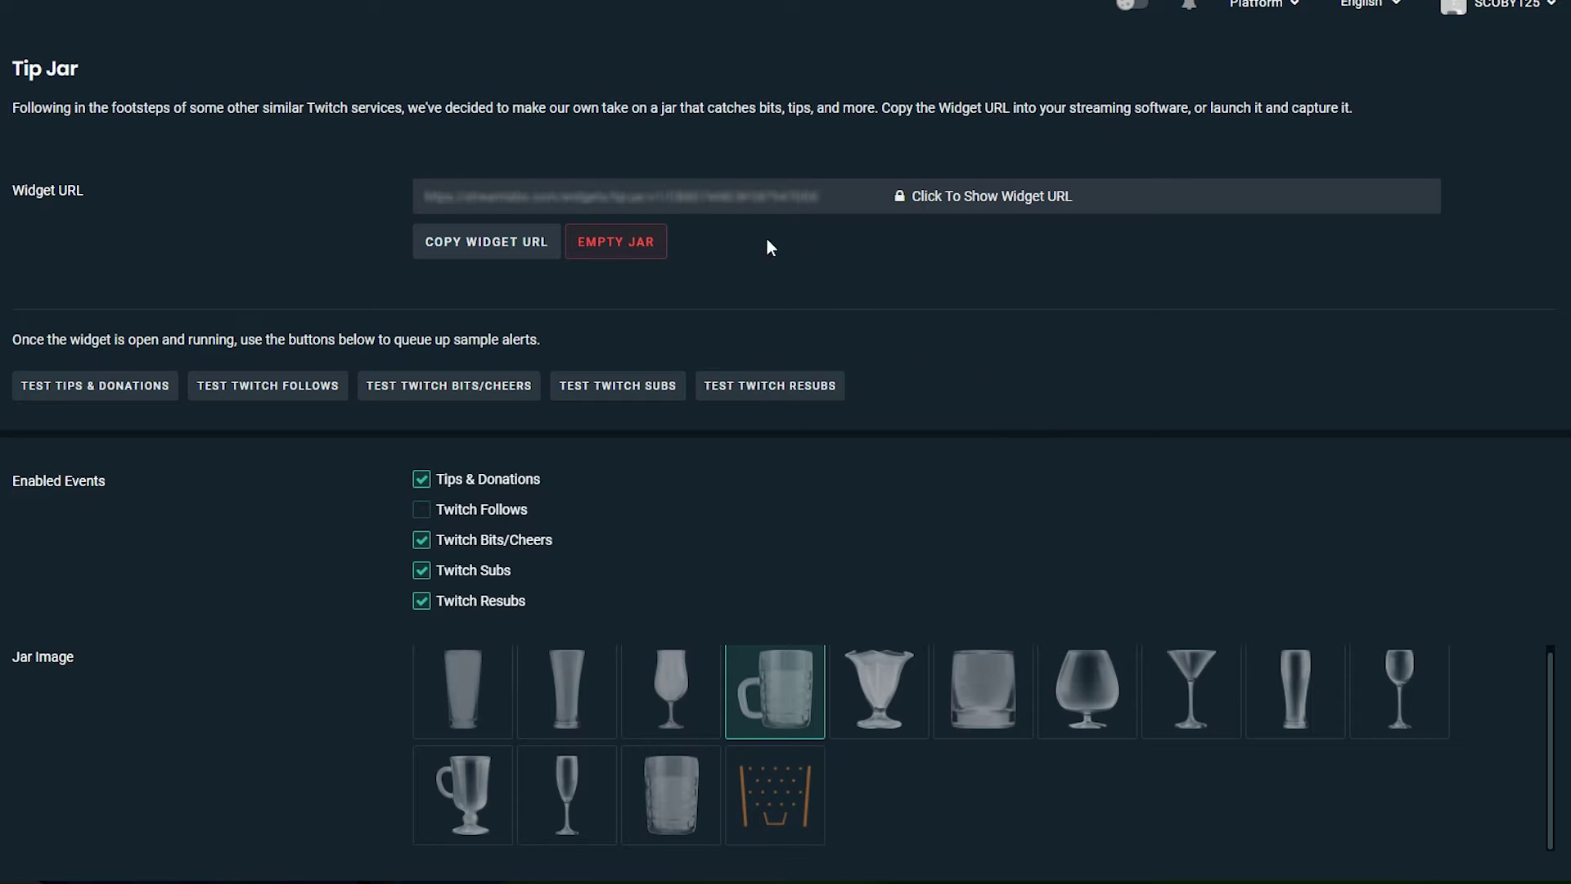
pyautogui.click(1007, 204)
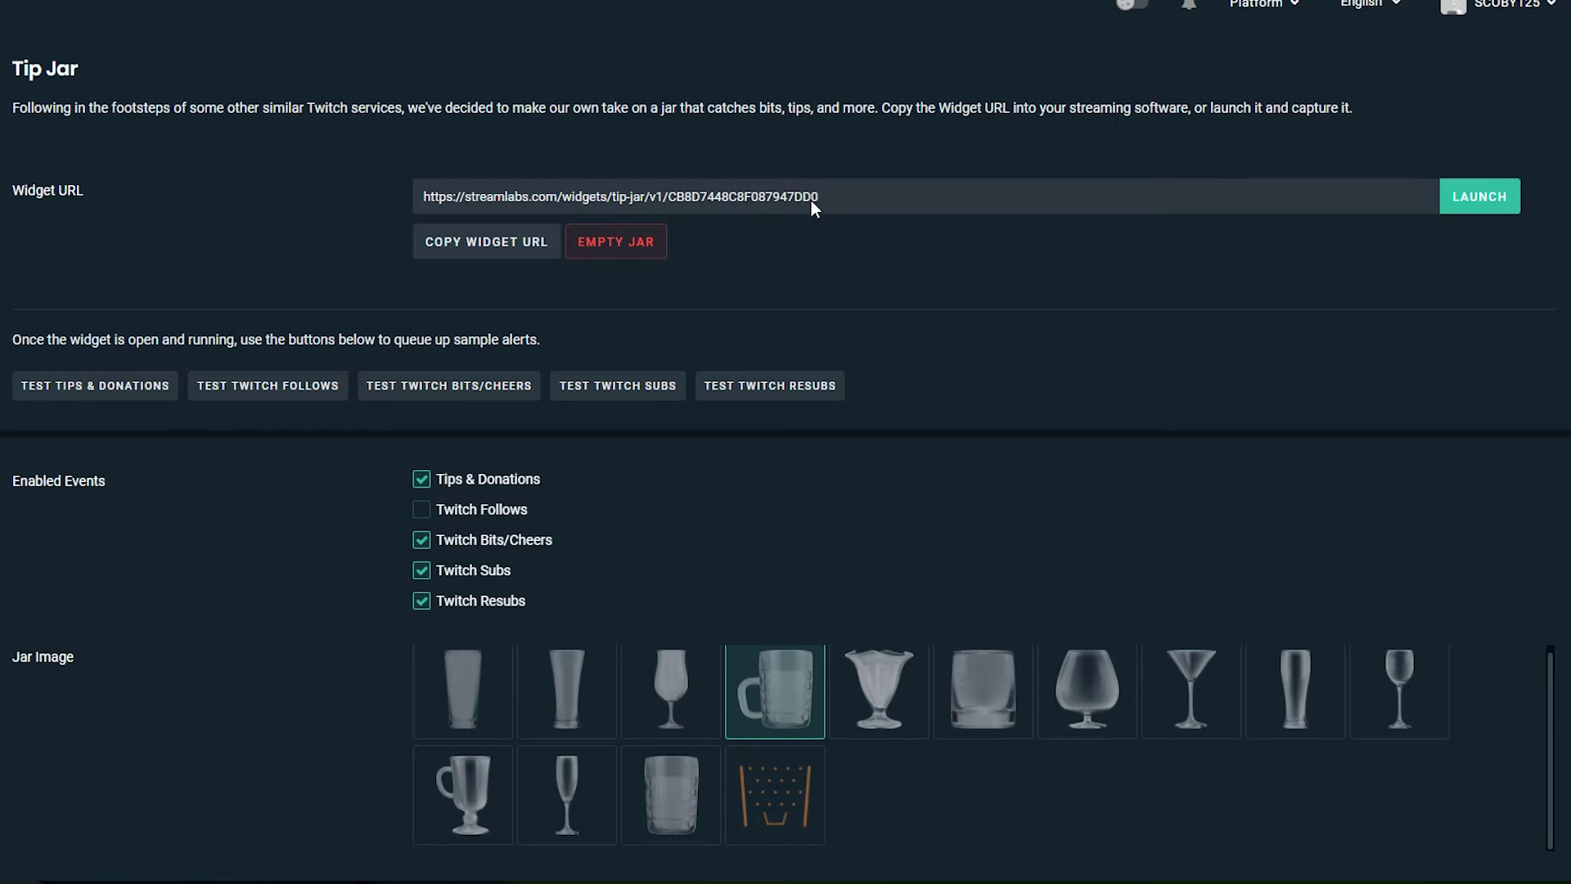
pyautogui.moveTo(812, 200); pyautogui.dragTo(458, 194)
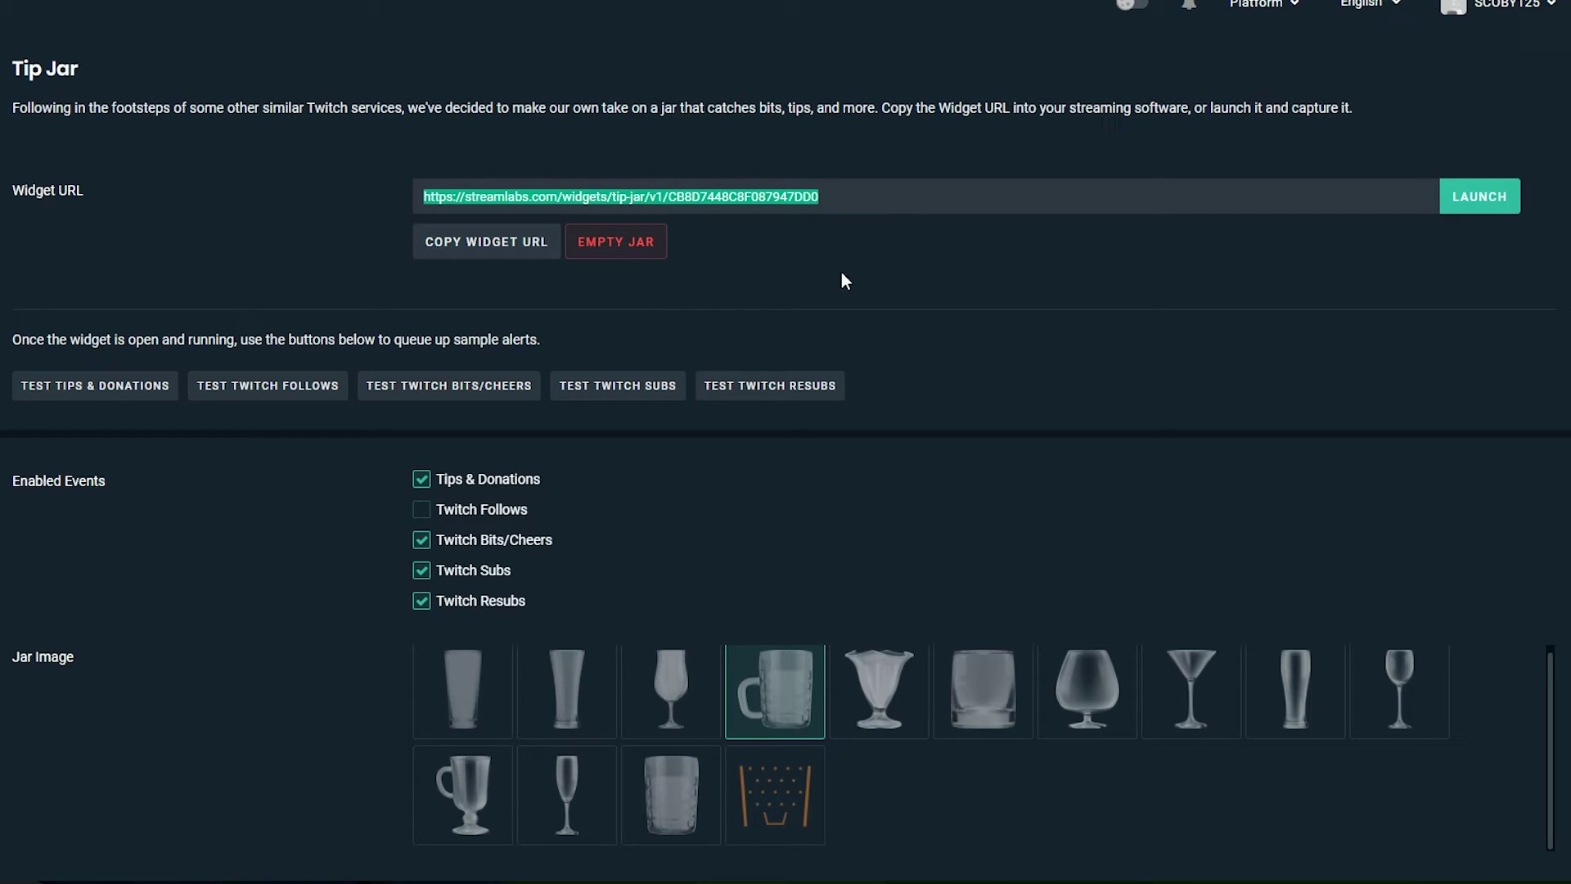
pyautogui.click(1484, 203)
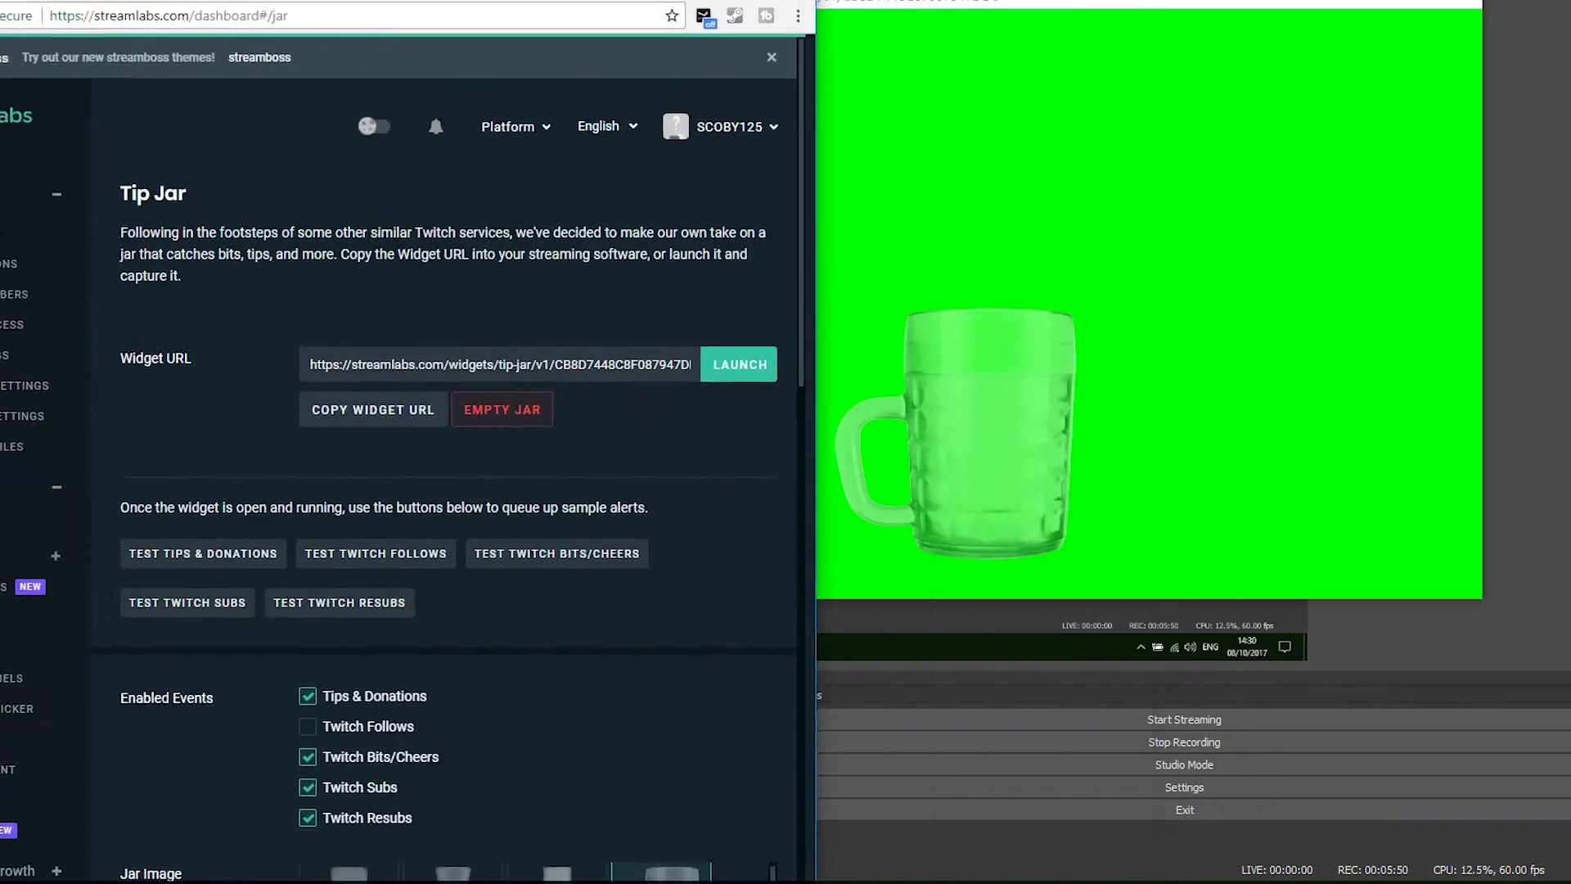
# Snap the widget window to the right half and send two test Twitch bits alerts
pyautogui.press('super+Tab')
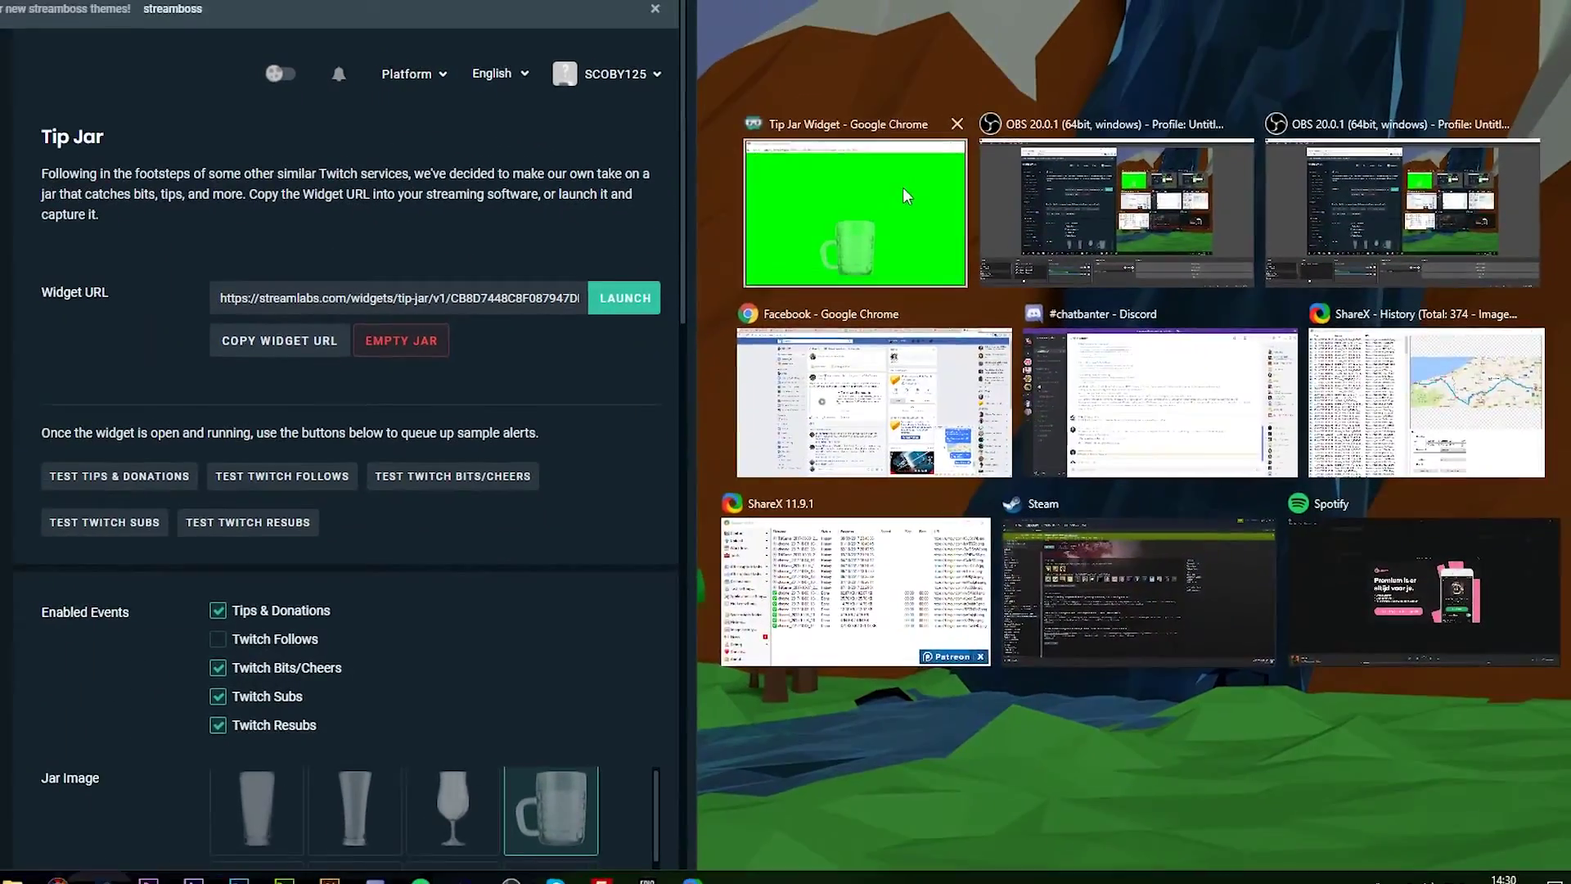
pyautogui.click(901, 188)
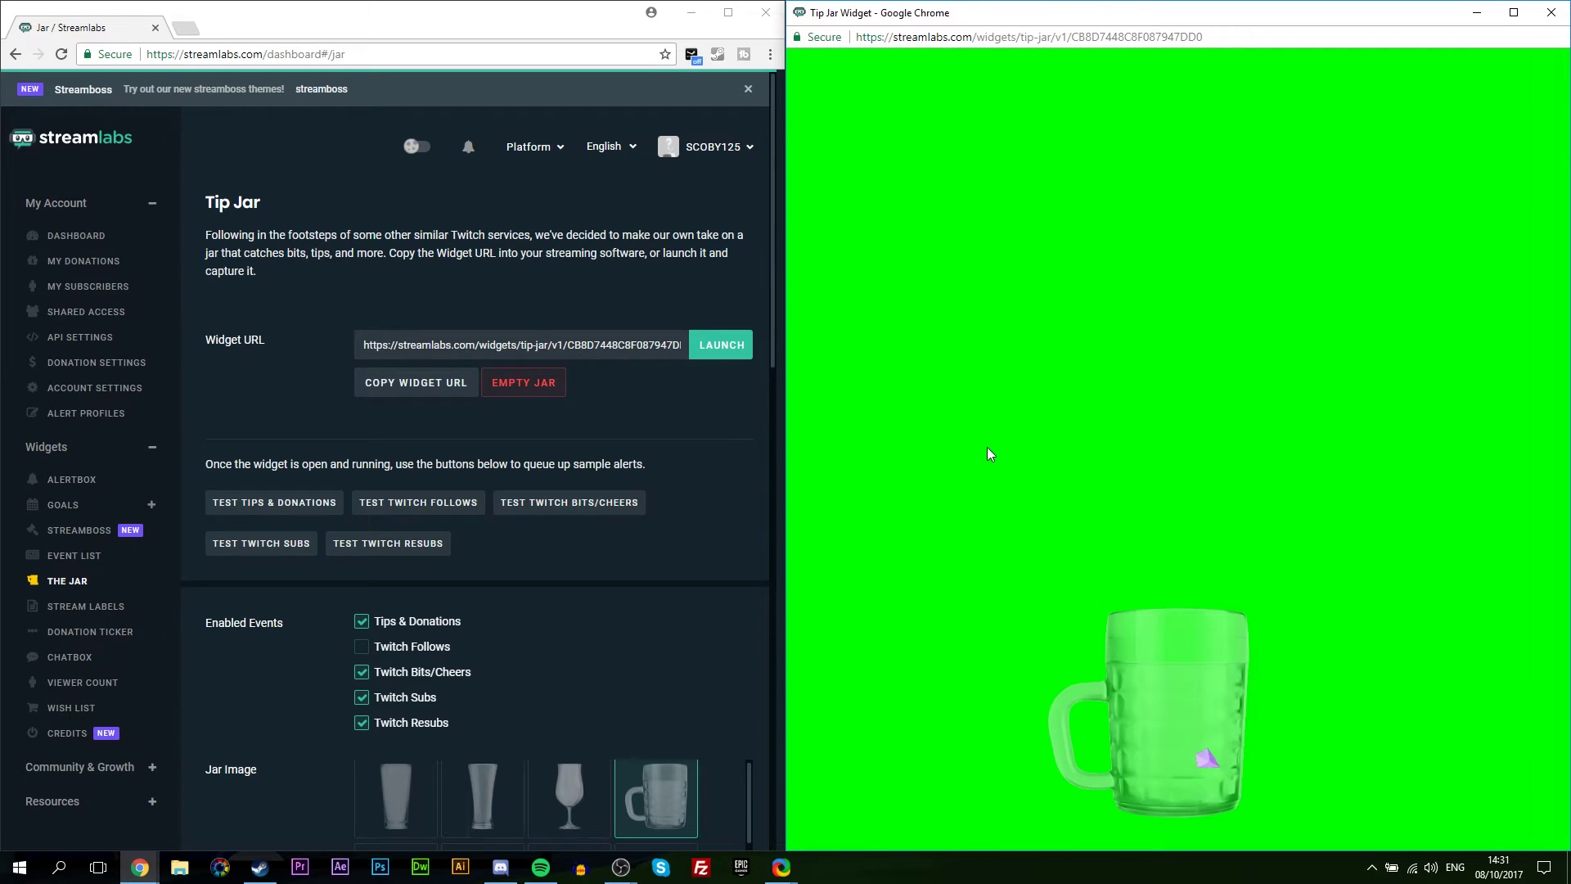
pyautogui.click(300, 388)
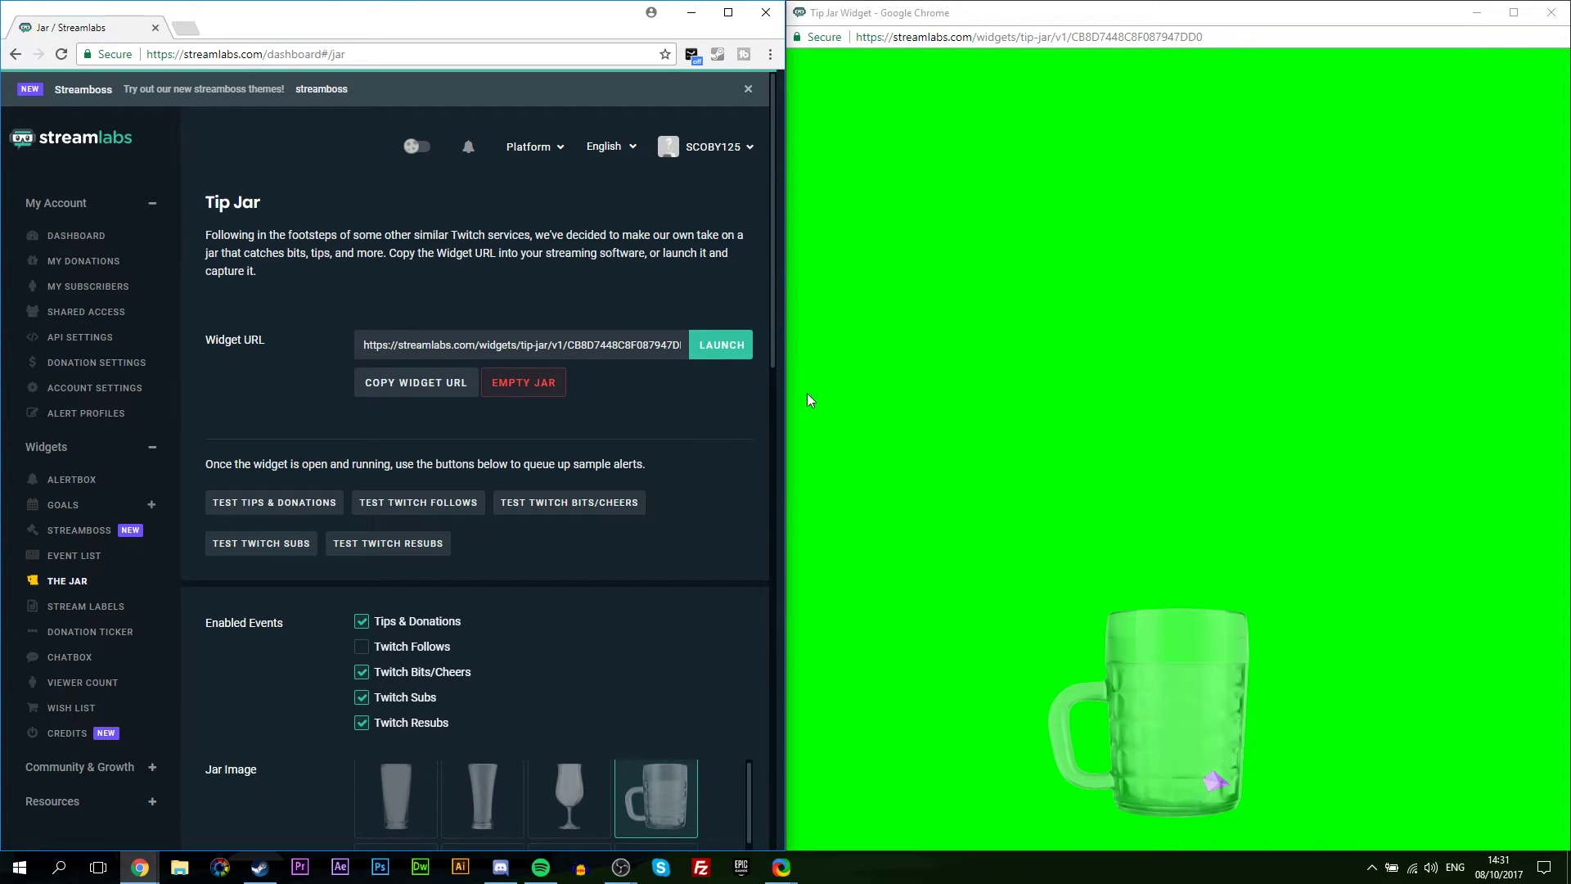
pyautogui.click(563, 511)
pyautogui.click(585, 504)
# Close the widget window, maximize the dashboard, and select the widget URL for copying
pyautogui.click(1552, 12)
pyautogui.press('super+Up')
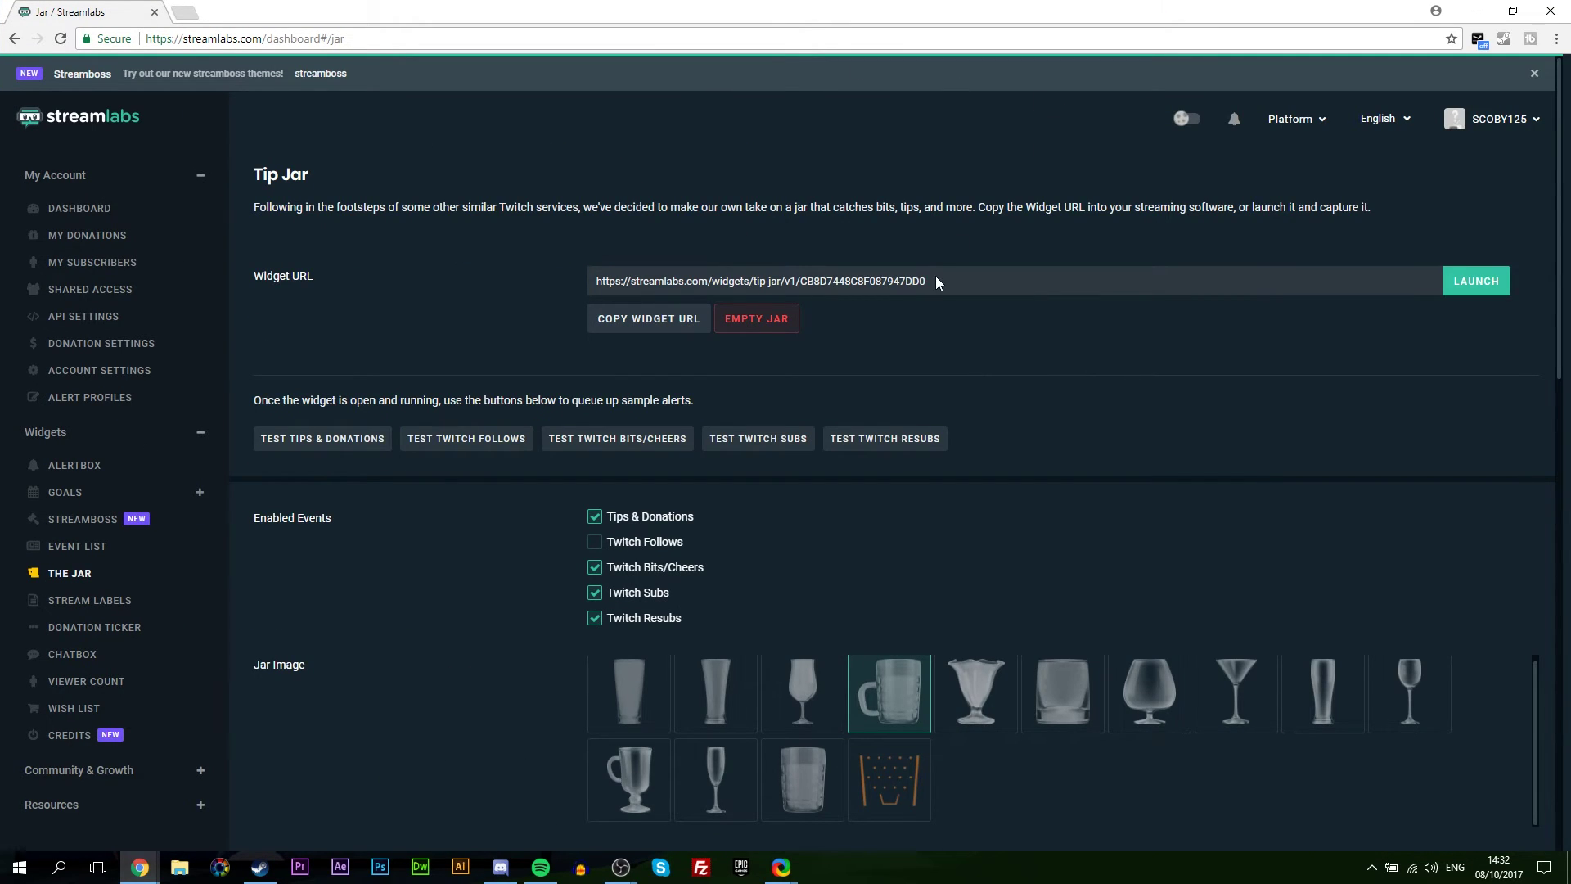
pyautogui.moveTo(941, 280); pyautogui.dragTo(601, 278)
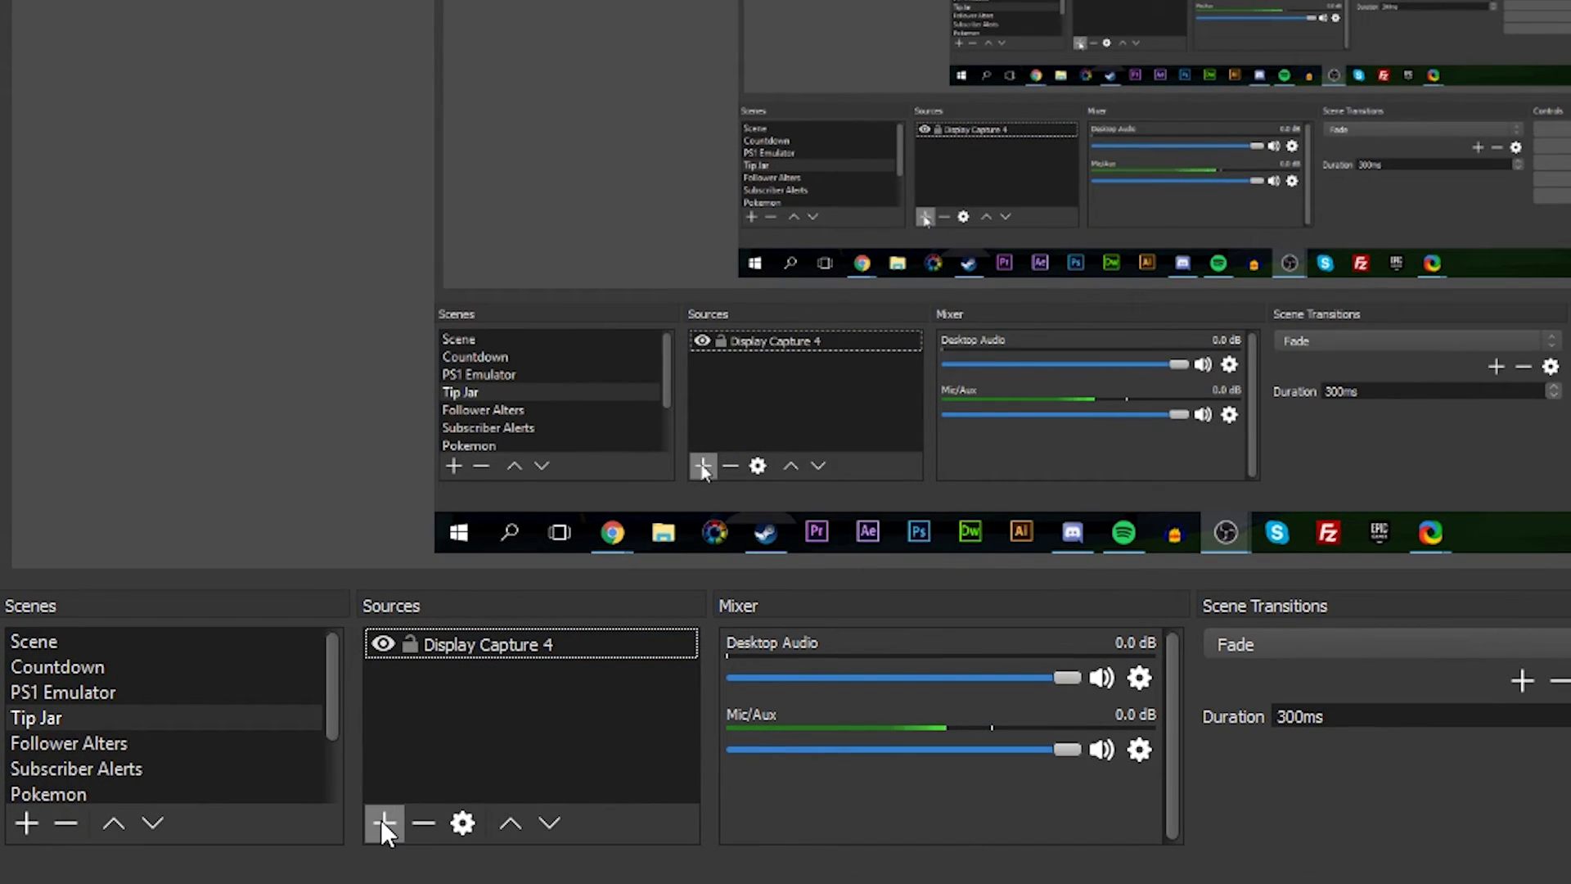
# Add an OBS browser source named 'Jar' with the copied Tip Jar widget URL pasted in
pyautogui.click(379, 821)
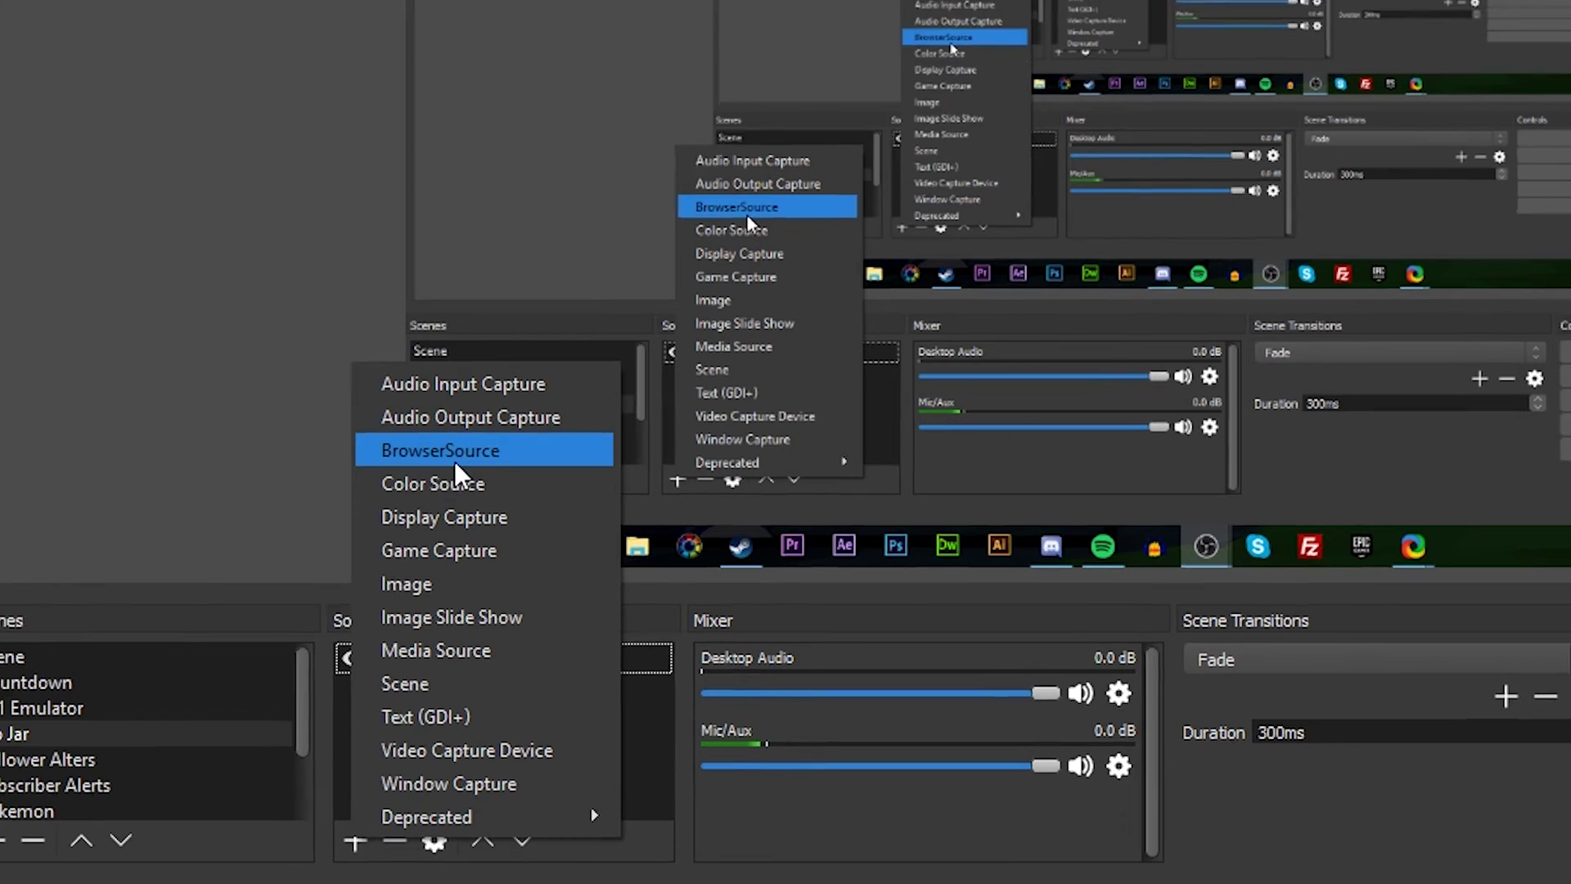
pyautogui.click(462, 438)
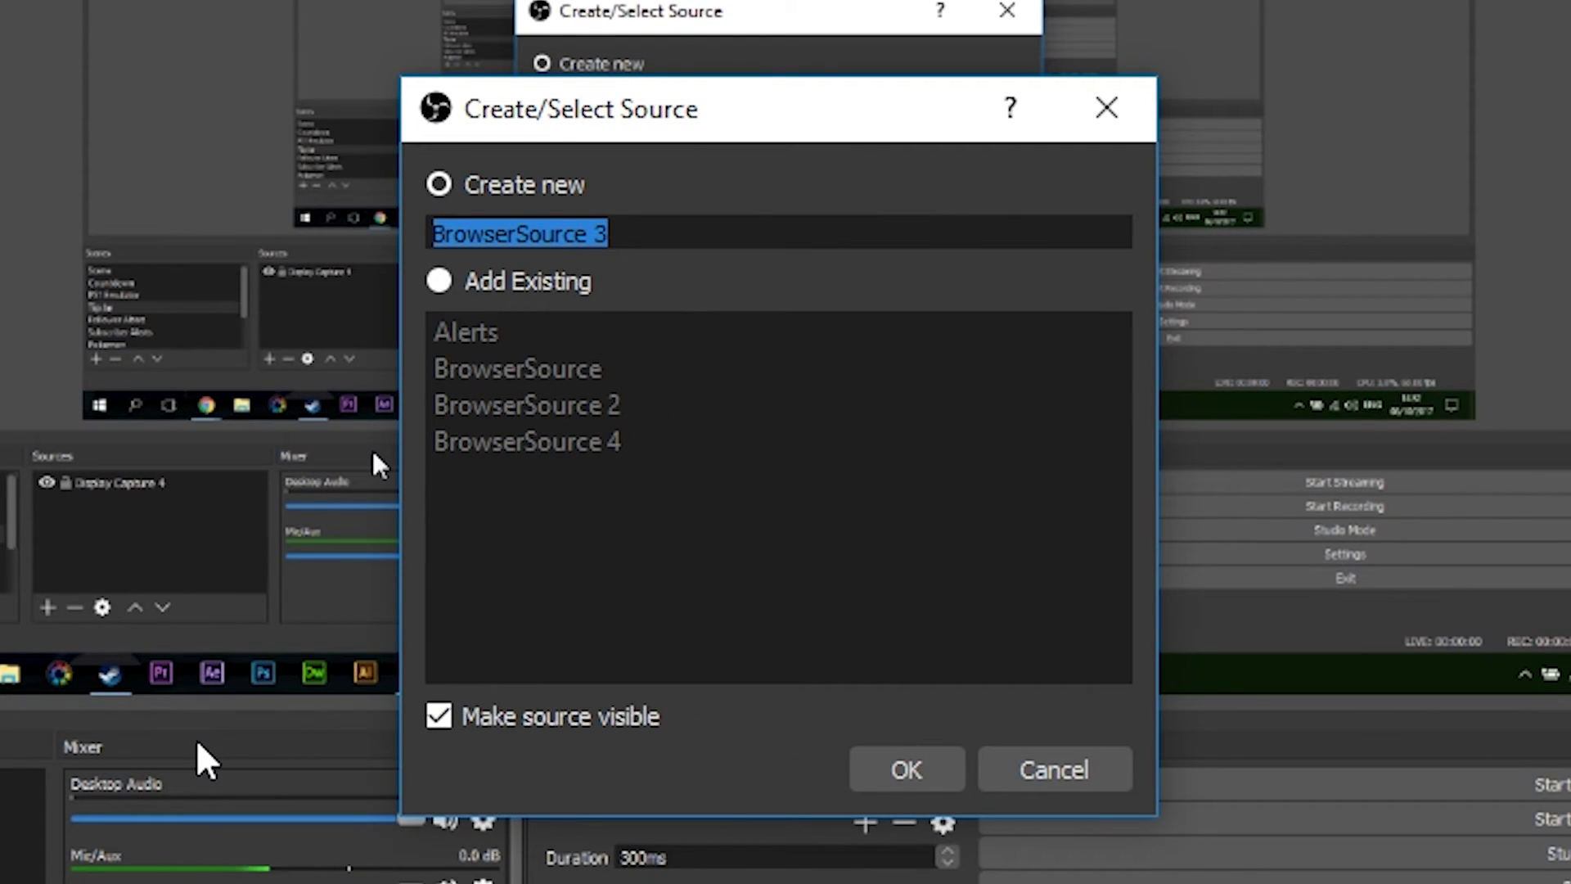
pyautogui.write('Jar')
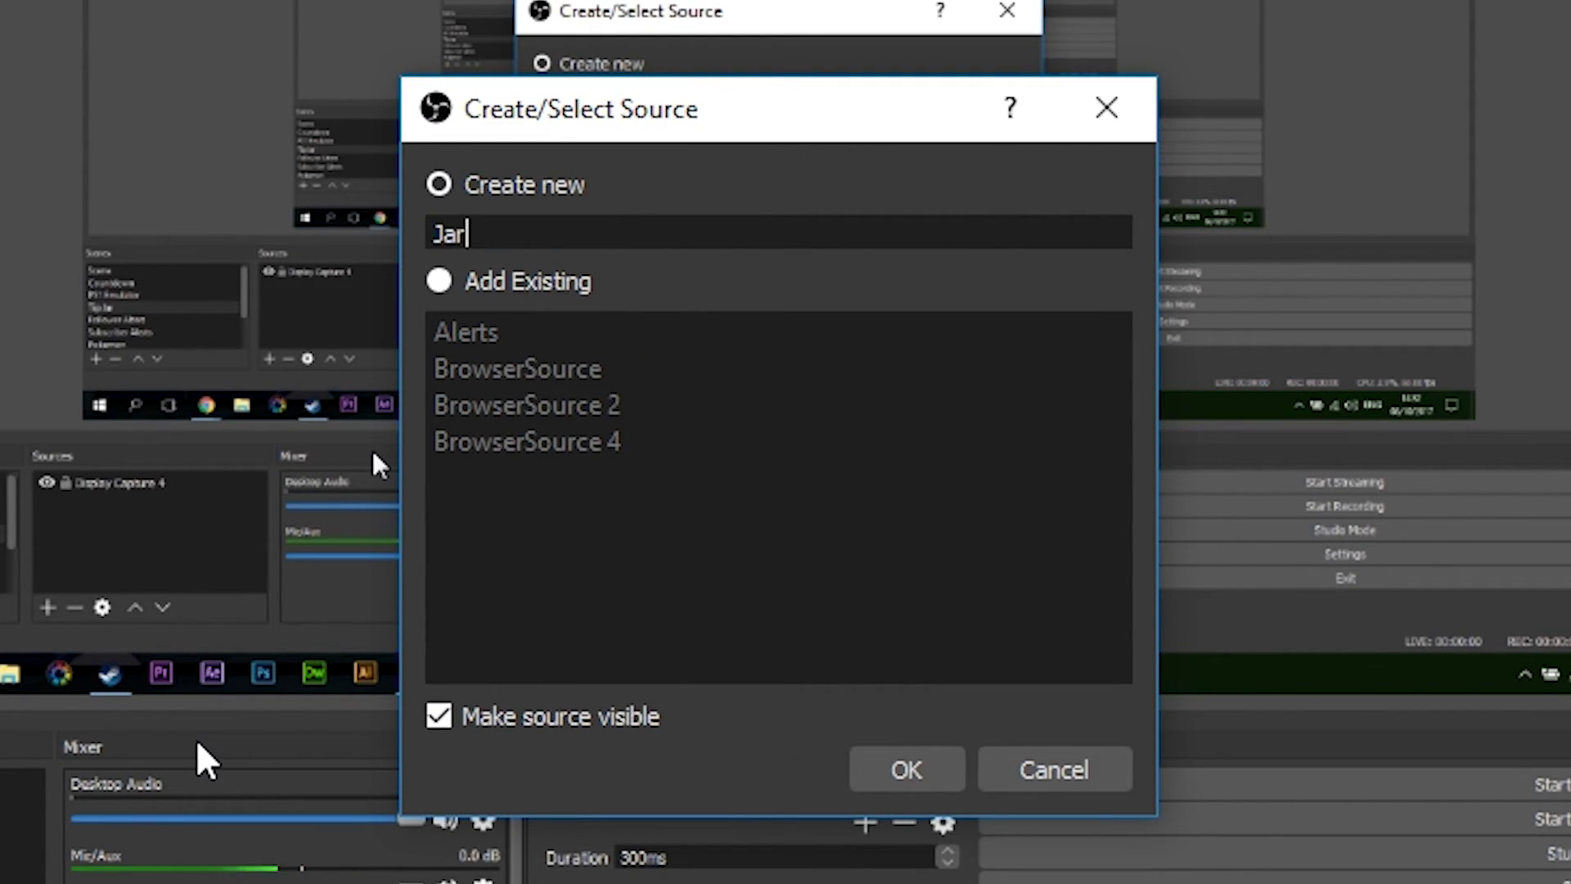
pyautogui.press('Return')
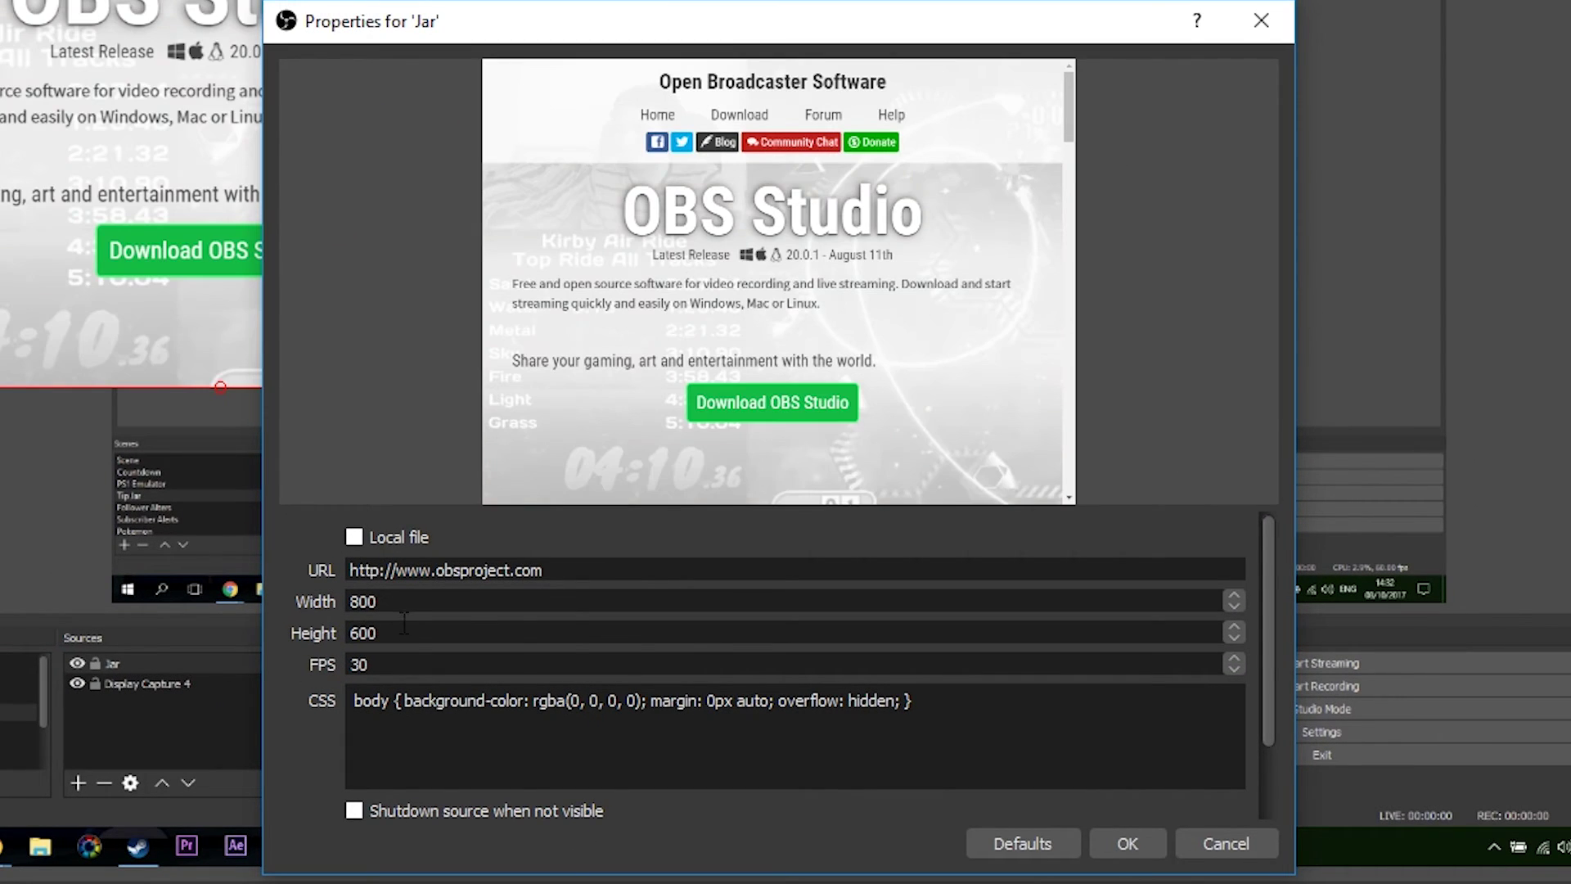
pyautogui.tripleClick(581, 571)
pyautogui.write('https://streamlabs.com/widgets/tp-jar/v1/CB8D7448C8F087947DD0')
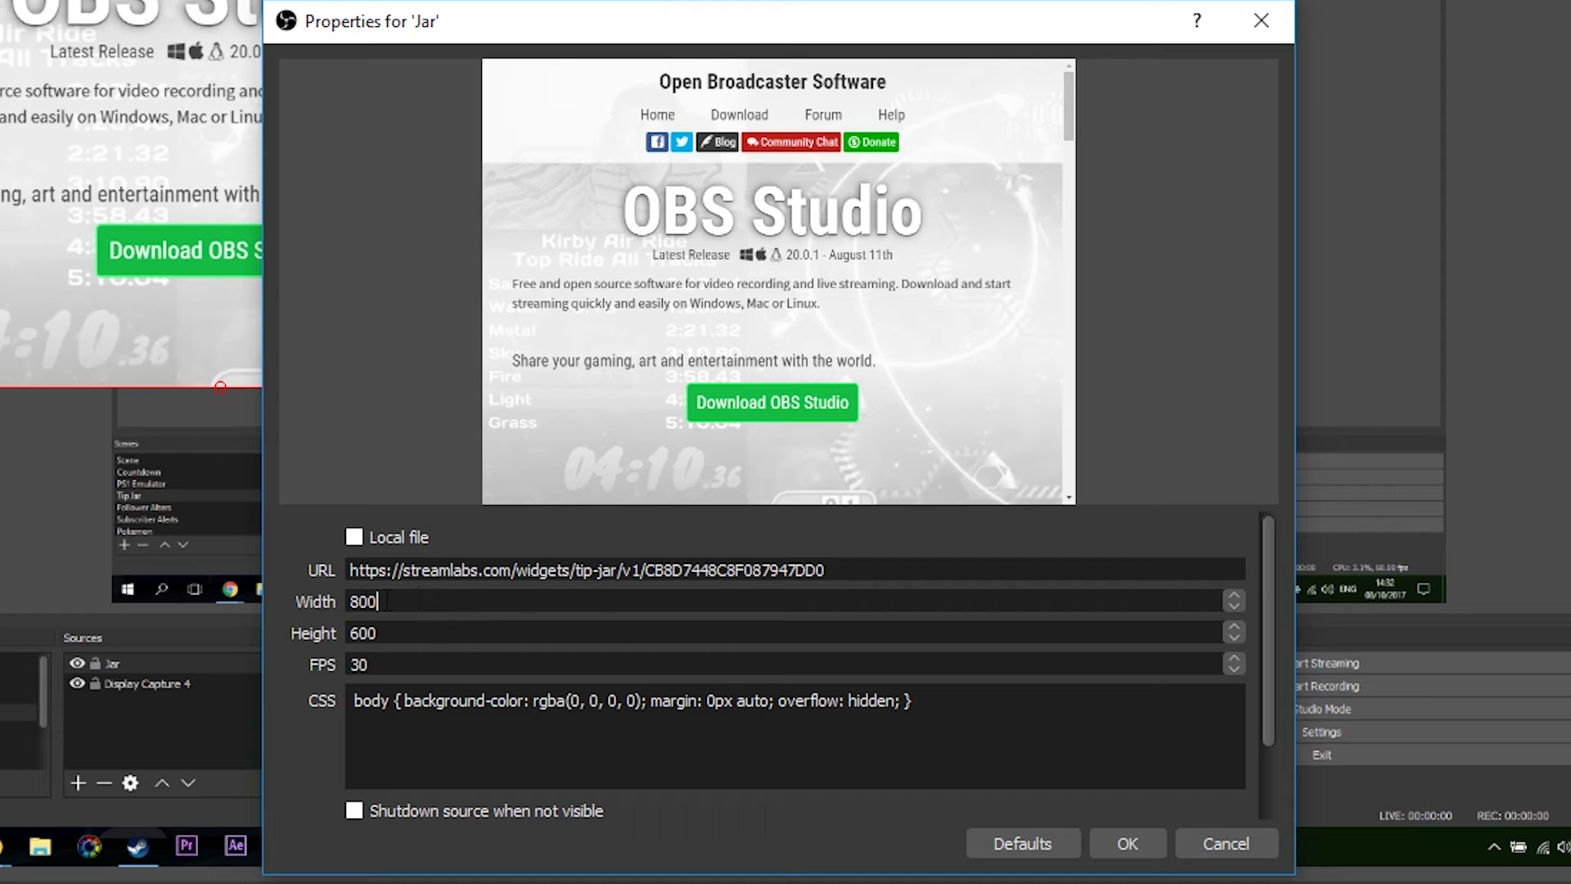
pyautogui.moveTo(370, 602); pyautogui.dragTo(474, 665)
pyautogui.click(474, 665)
pyautogui.scroll(-1, 1265, 617)
pyautogui.hotkey('ctrl', 'a')
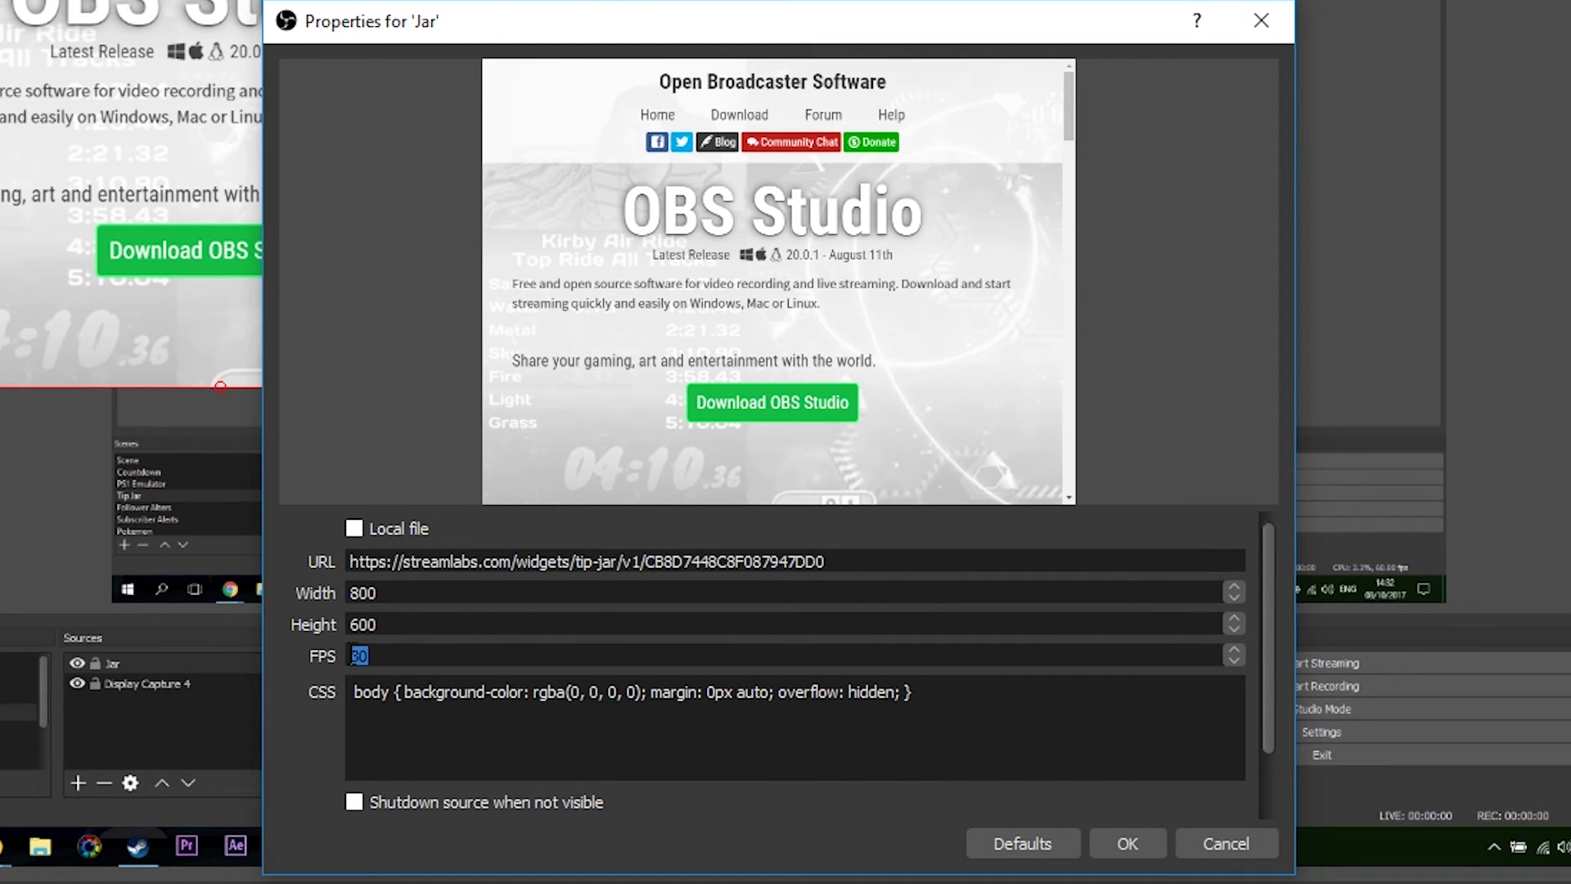
pyautogui.click(477, 659)
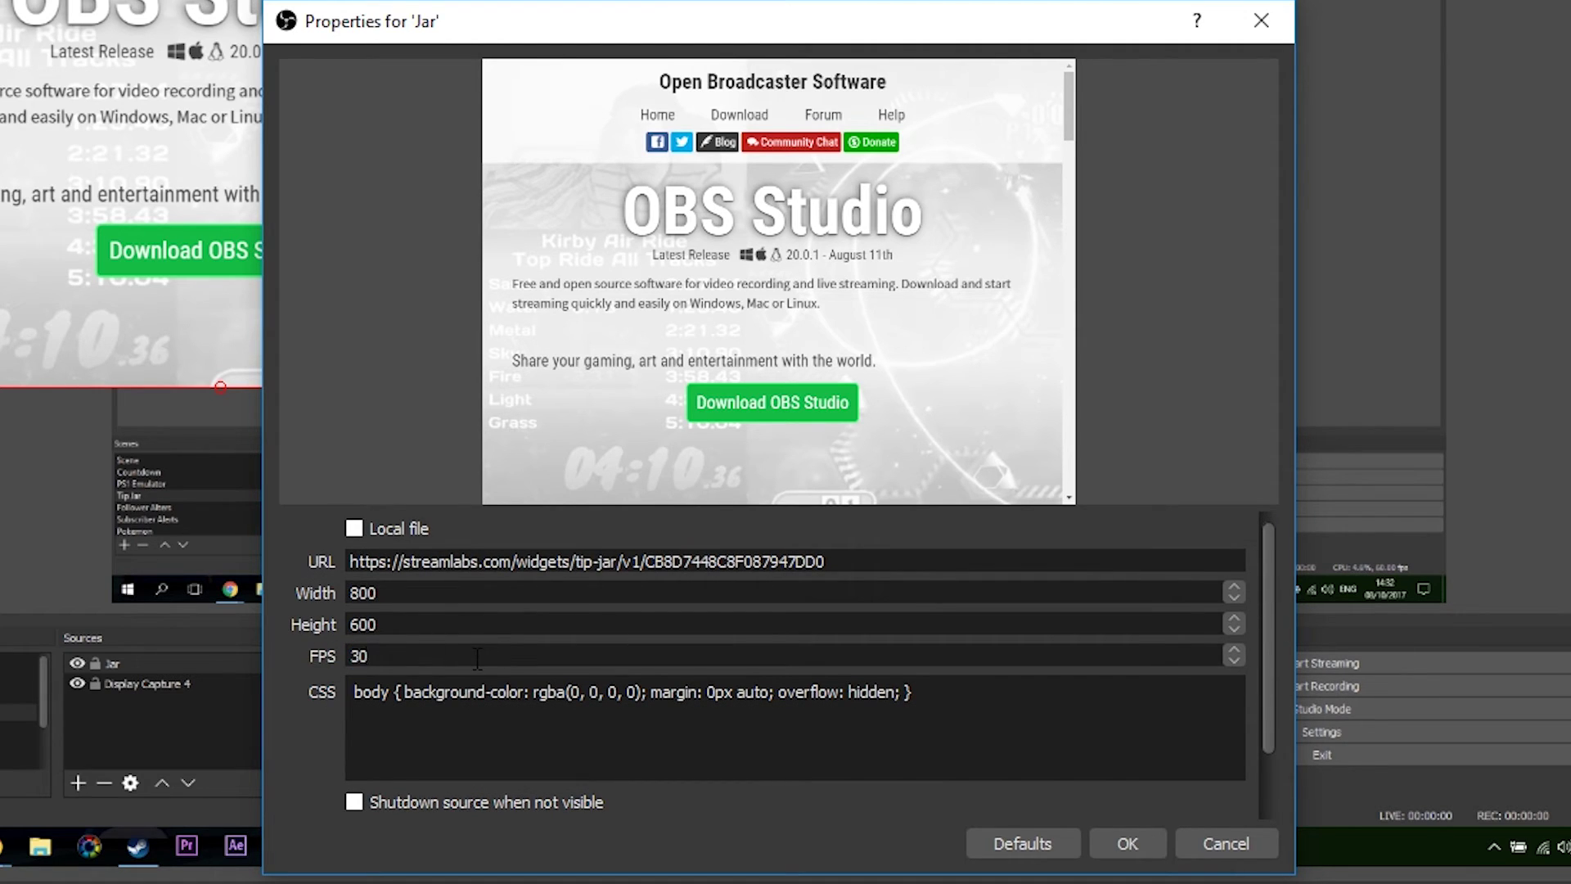